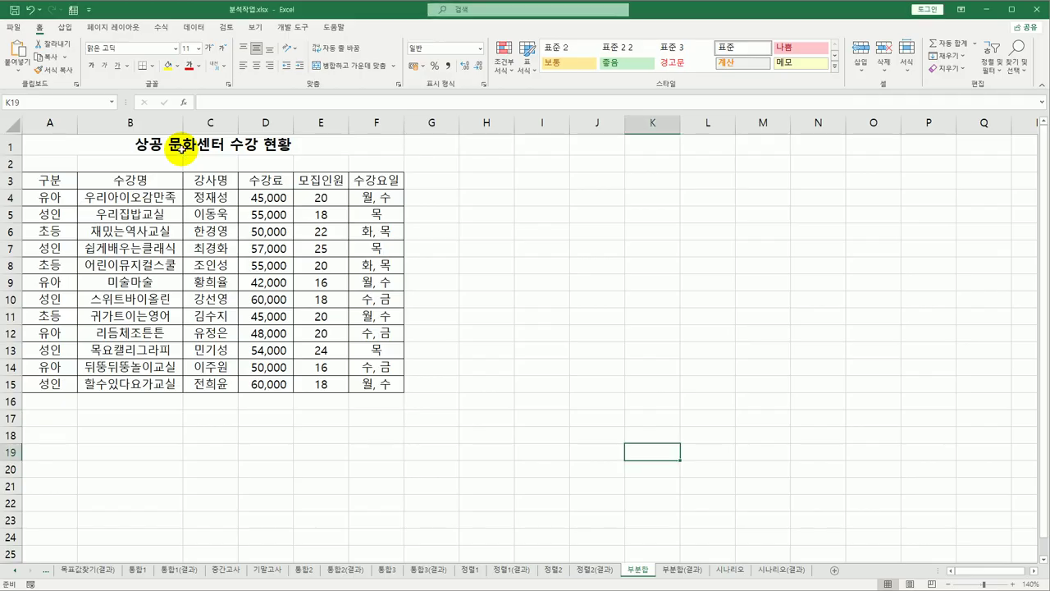
{"action": "left_click", "coordinate": [183, 153]}
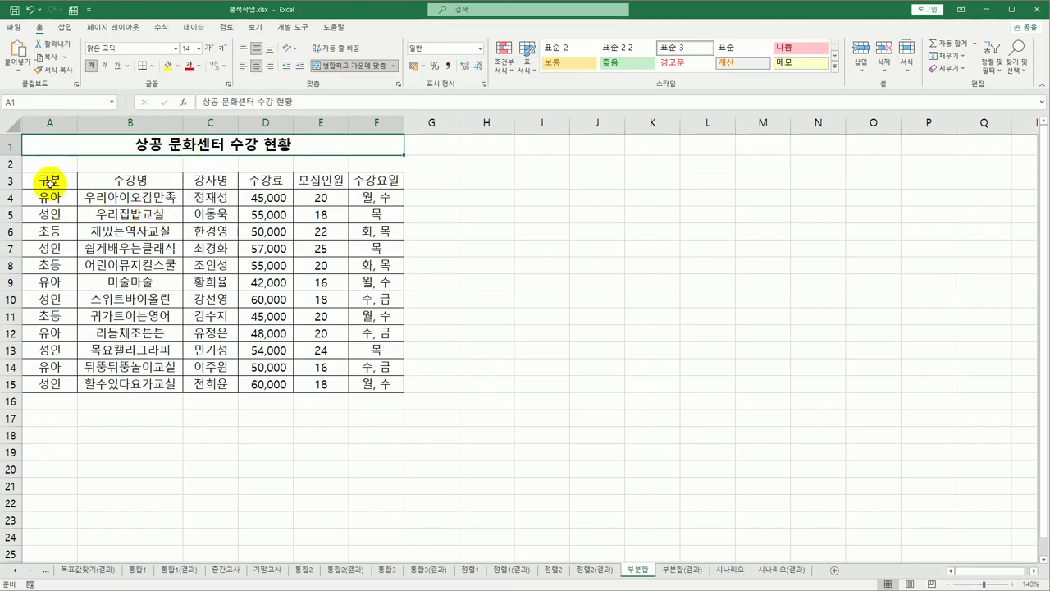
{"action": "left_click", "coordinate": [248, 183]}
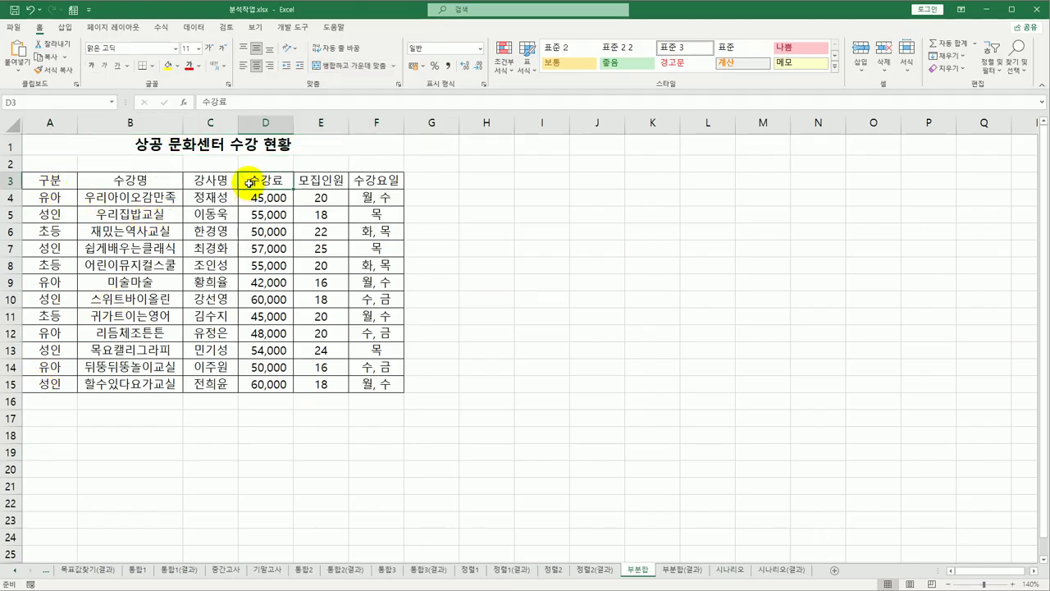
{"action": "left_click", "coordinate": [340, 182]}
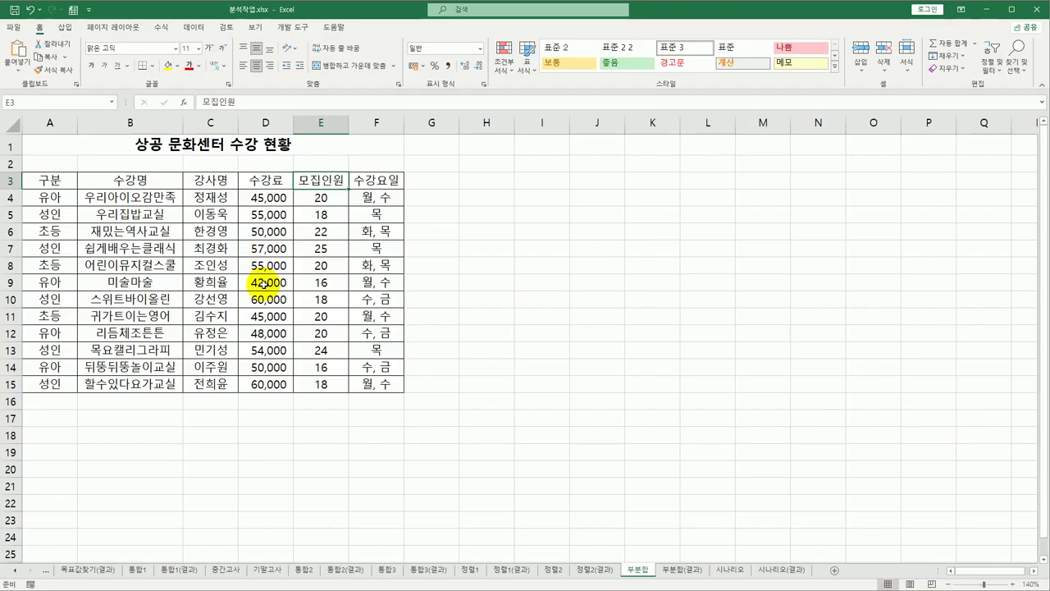
{"action": "left_click", "coordinate": [205, 184]}
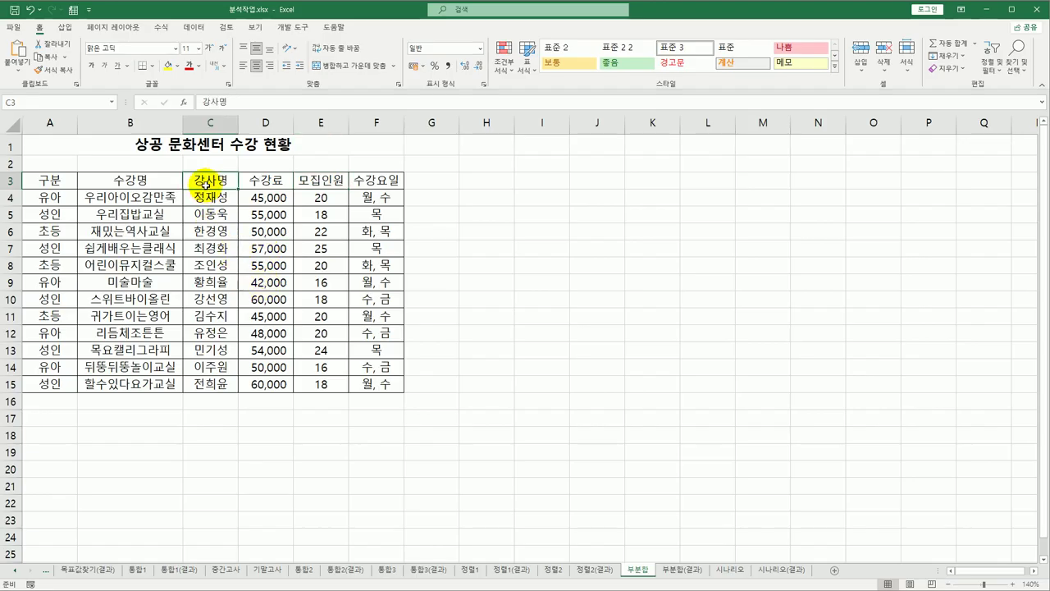
Start a custom sort of the course table from its header row, with 구분 as the first sort key
{"action": "left_click", "coordinate": [64, 185]}
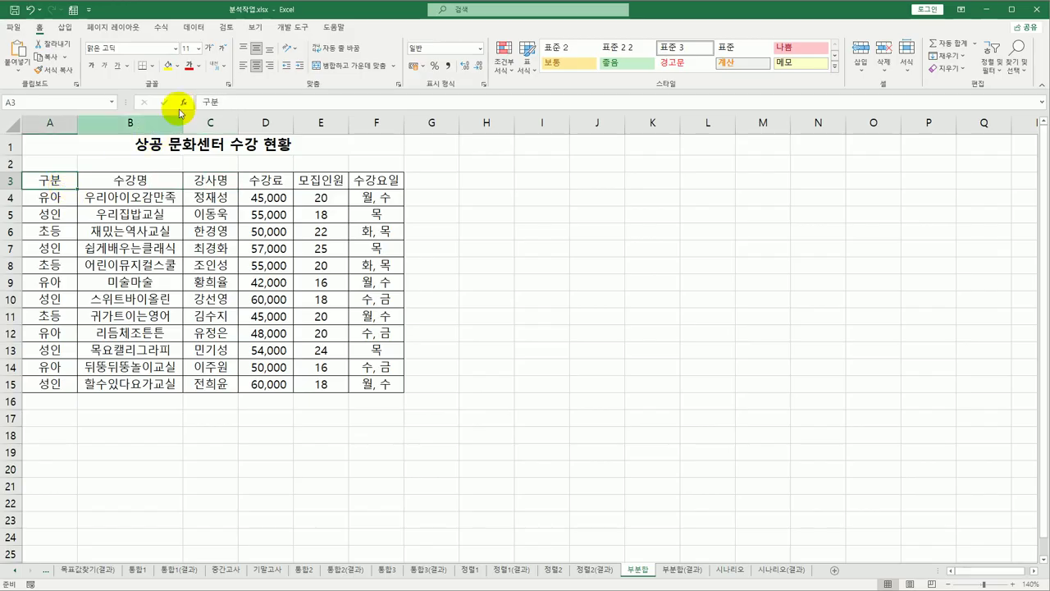
{"action": "left_click", "coordinate": [191, 27]}
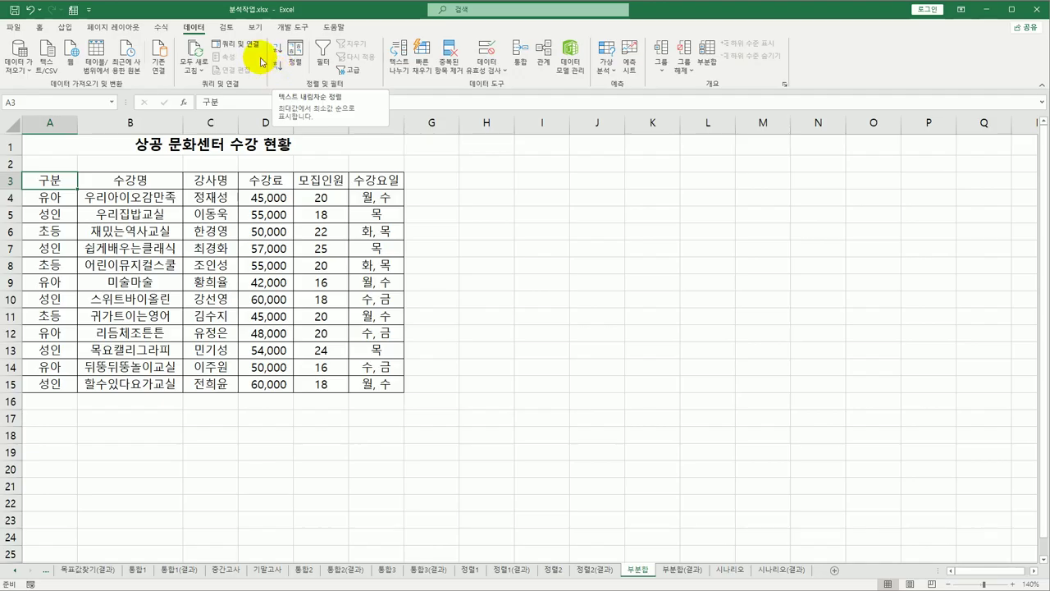
{"action": "left_click", "coordinate": [298, 58]}
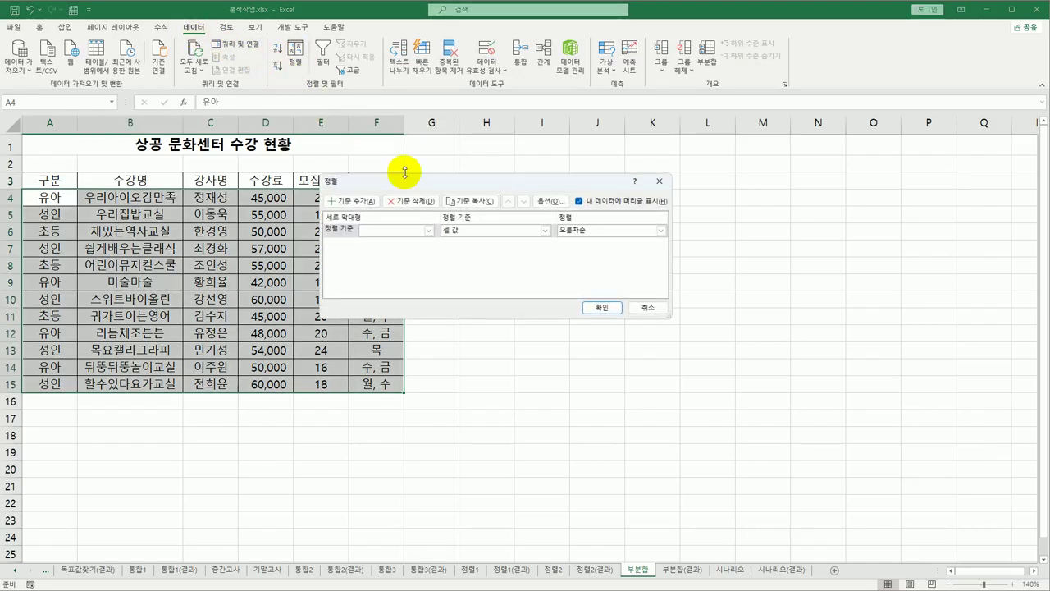
{"action": "left_click_drag", "start_coordinate": [445, 173], "coordinate": [555, 174]}
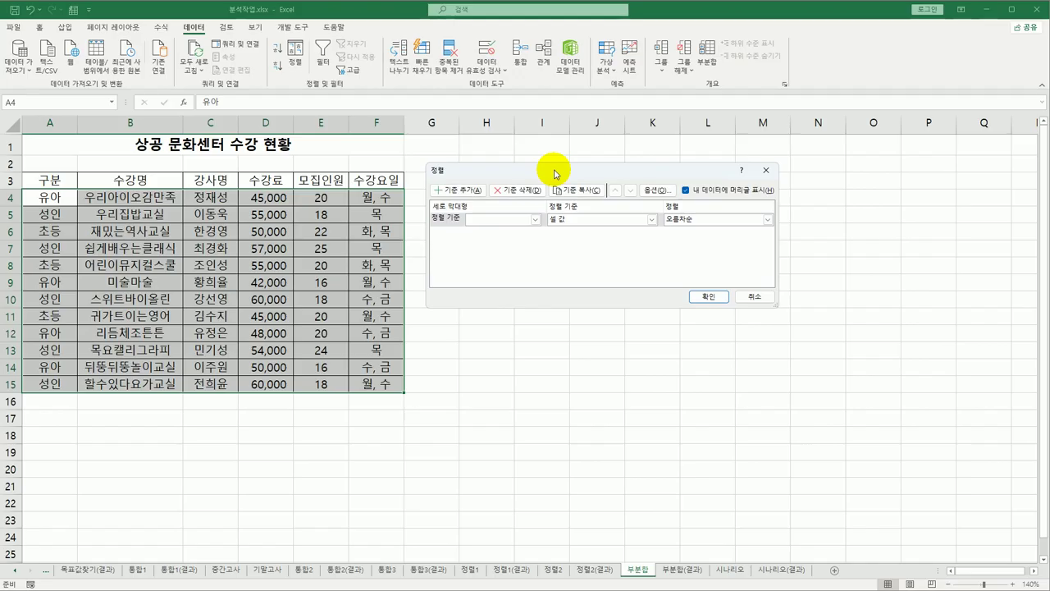
{"action": "left_click", "coordinate": [534, 219]}
{"action": "left_click", "coordinate": [532, 233]}
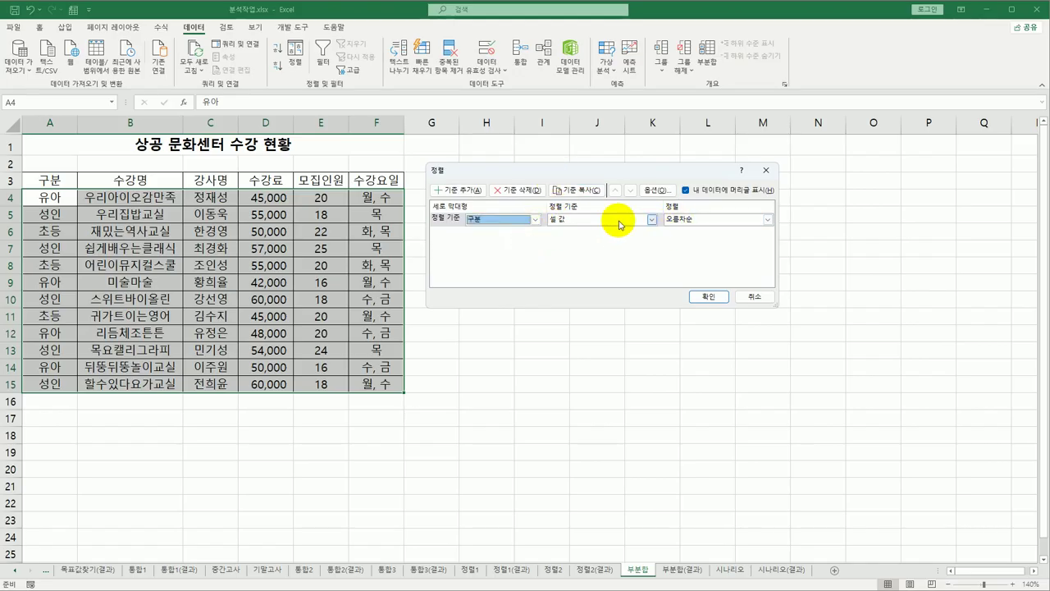
Add 수강료 as a second sort level in descending order (내림차순) and apply the sort
{"action": "left_click", "coordinate": [474, 192]}
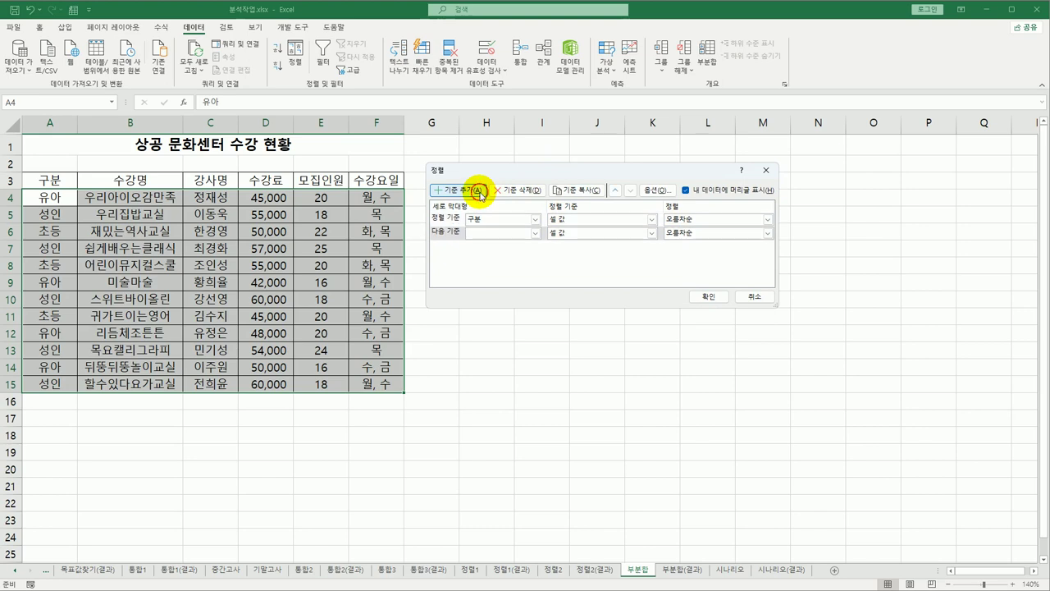
{"action": "left_click", "coordinate": [536, 235]}
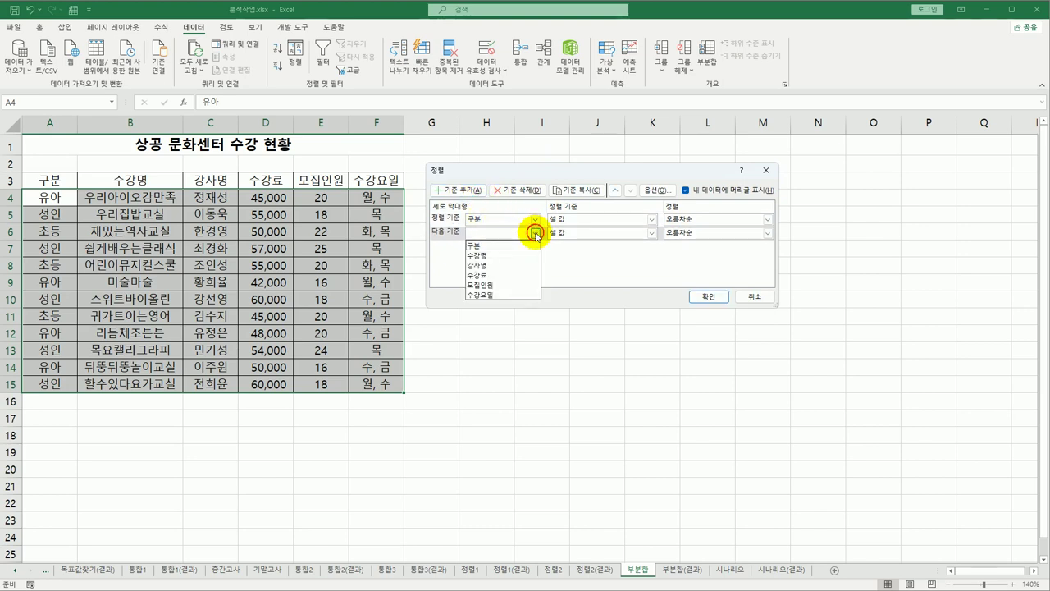
{"action": "left_click", "coordinate": [517, 278]}
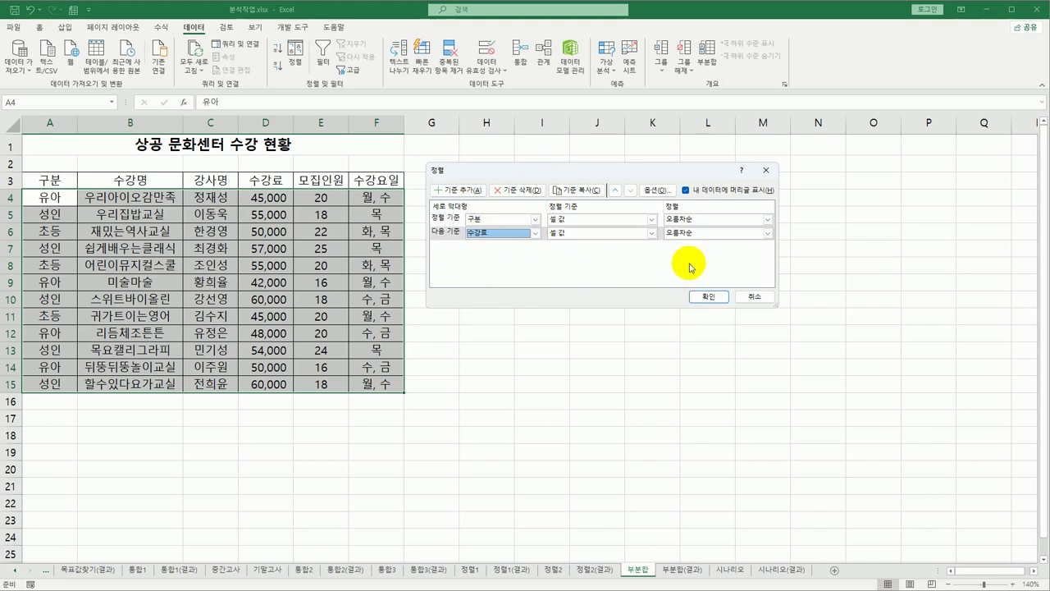
{"action": "left_click", "coordinate": [729, 234]}
{"action": "left_click", "coordinate": [712, 256]}
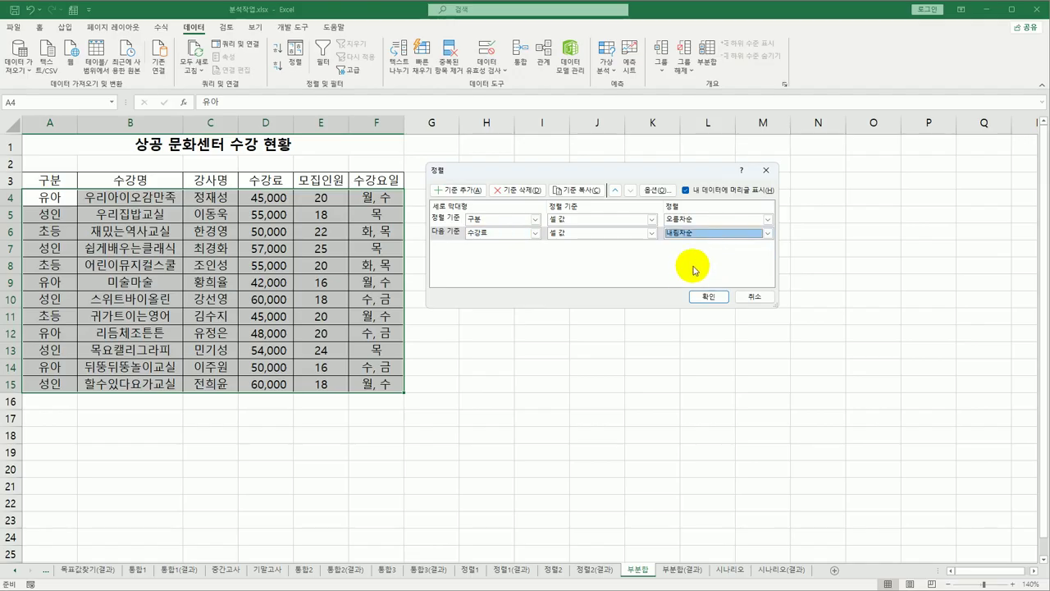
{"action": "left_click", "coordinate": [708, 296]}
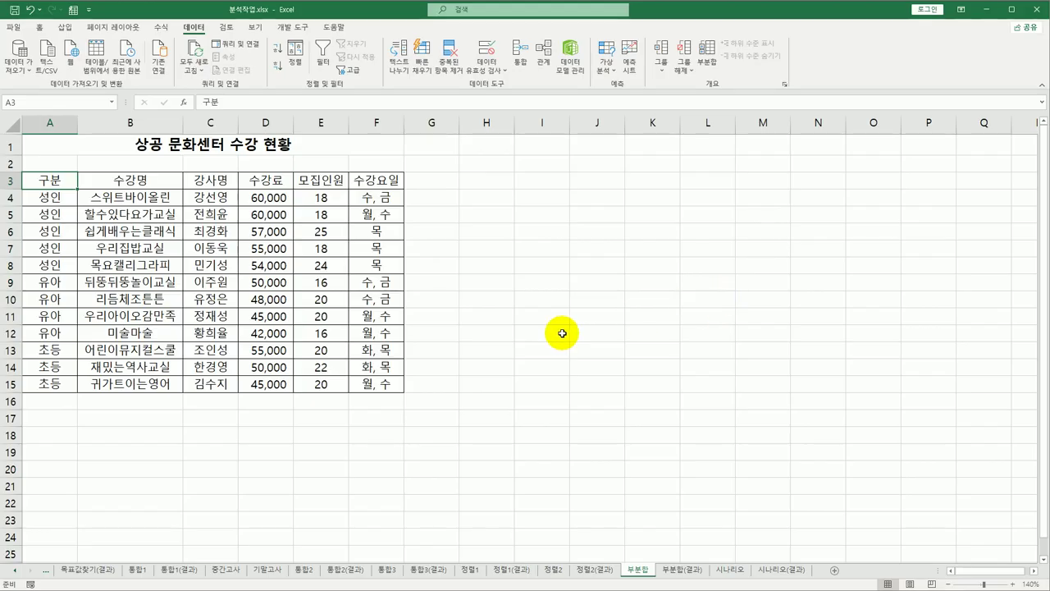
{"action": "left_click_drag", "start_coordinate": [53, 199], "coordinate": [59, 265]}
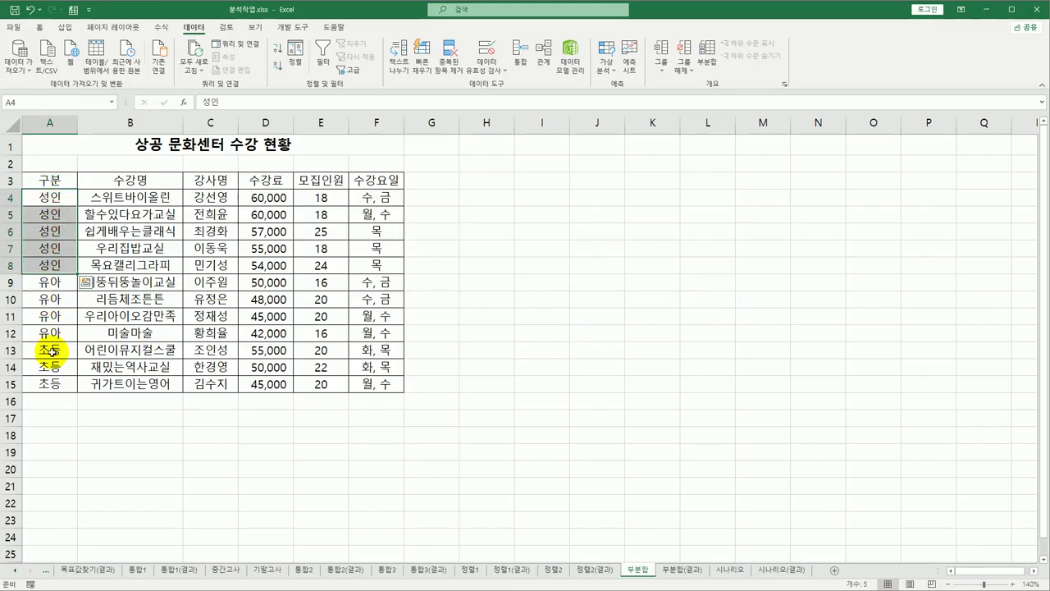
{"action": "left_click_drag", "start_coordinate": [51, 350], "coordinate": [52, 381]}
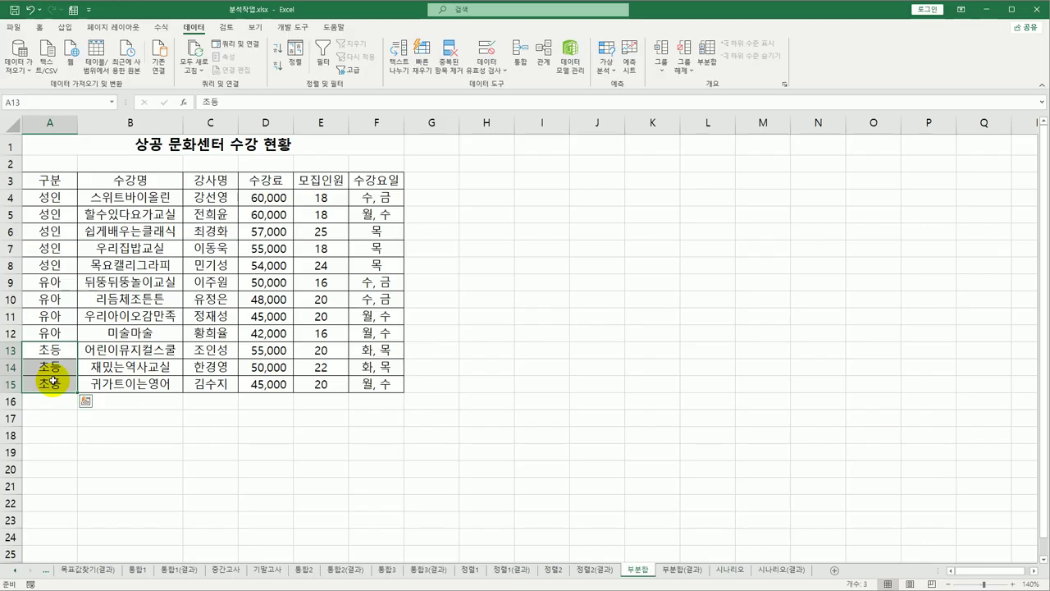
{"action": "left_click", "coordinate": [54, 197]}
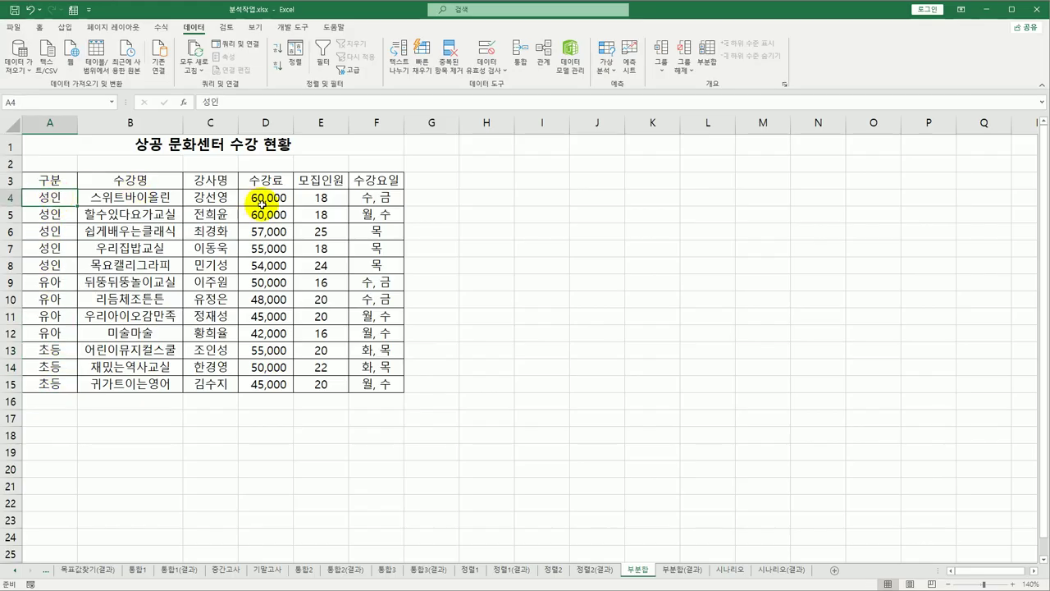
{"action": "left_click_drag", "start_coordinate": [271, 198], "coordinate": [275, 259]}
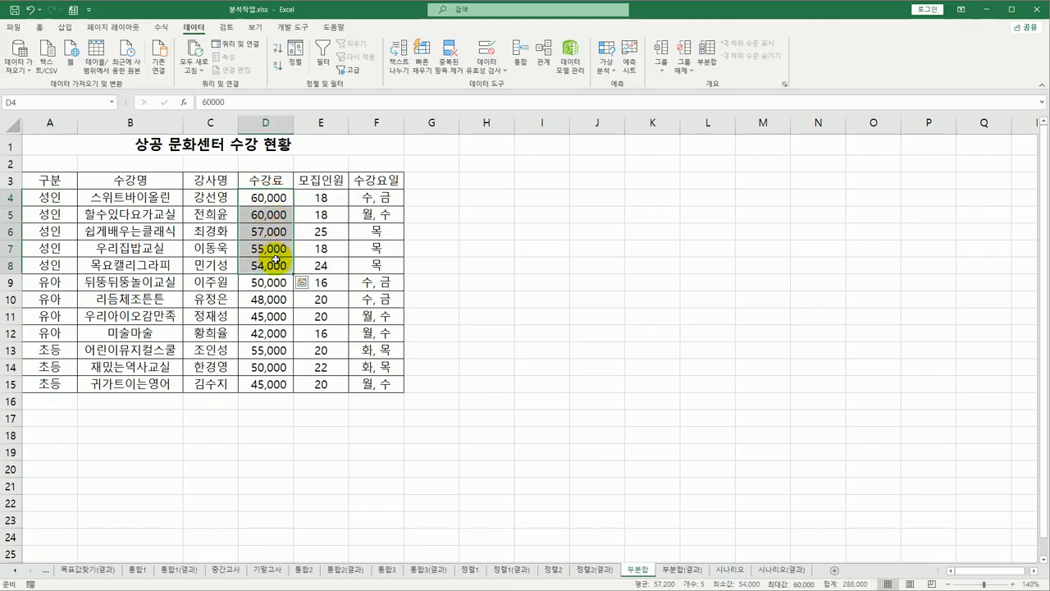
{"action": "left_click", "coordinate": [163, 180]}
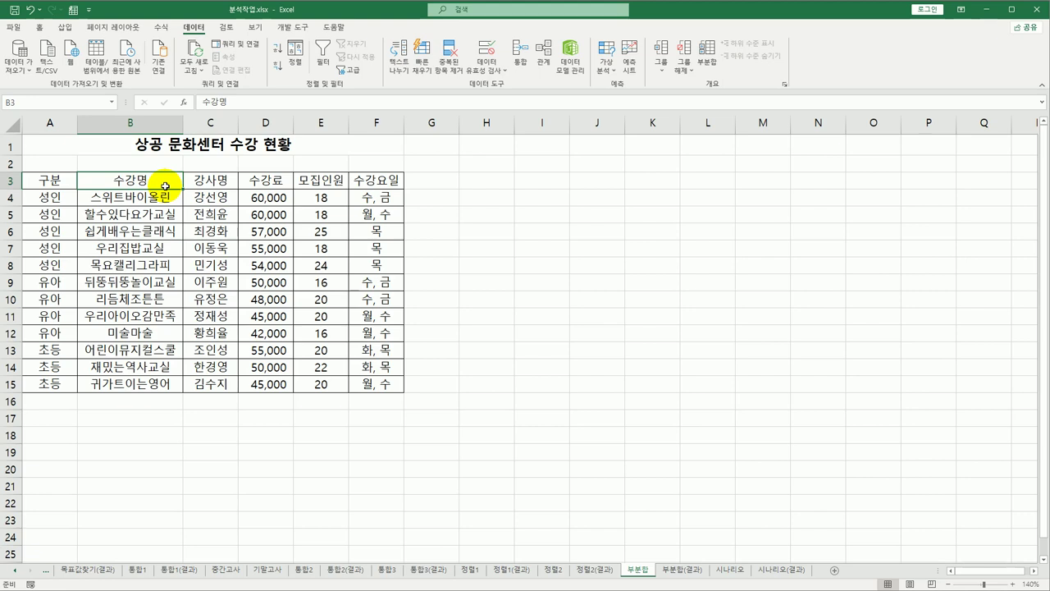
Start a subtotal (부분합) on the sorted course table, grouped by 구분
{"action": "left_click", "coordinate": [189, 247]}
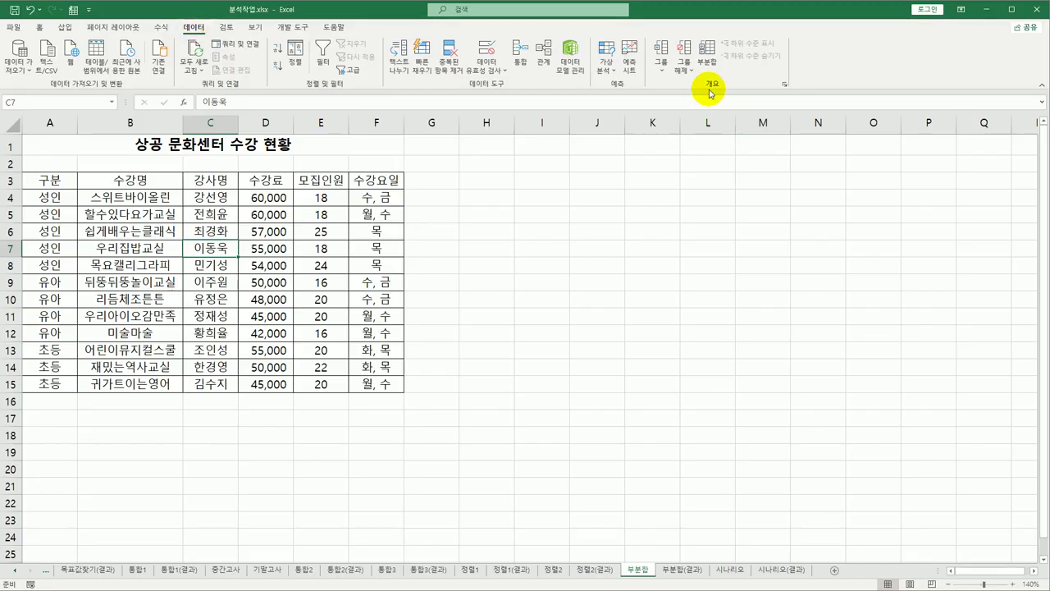
{"action": "left_click", "coordinate": [713, 59]}
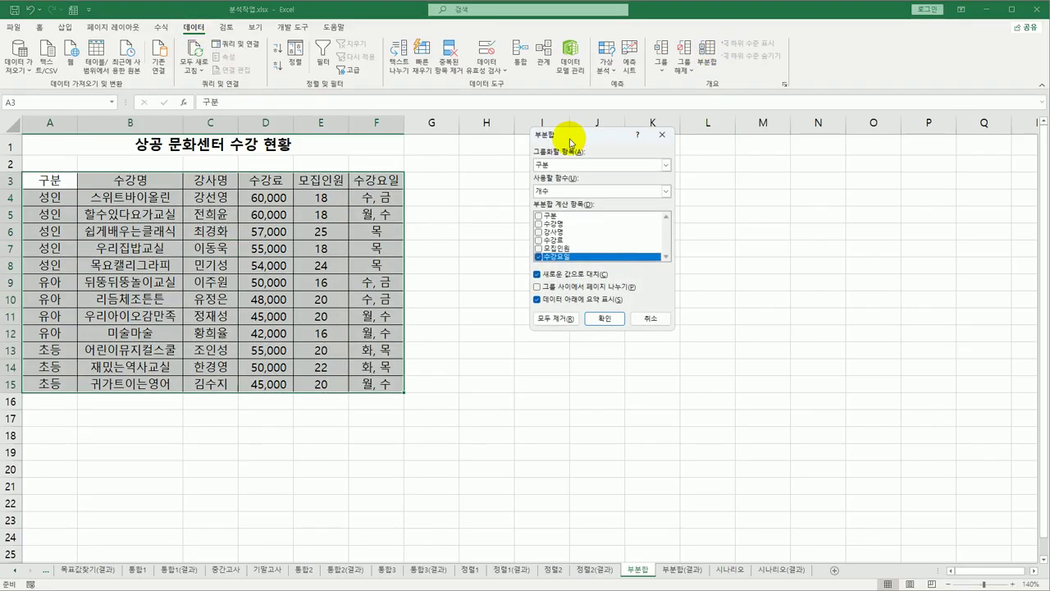
{"action": "left_click_drag", "start_coordinate": [576, 142], "coordinate": [513, 180]}
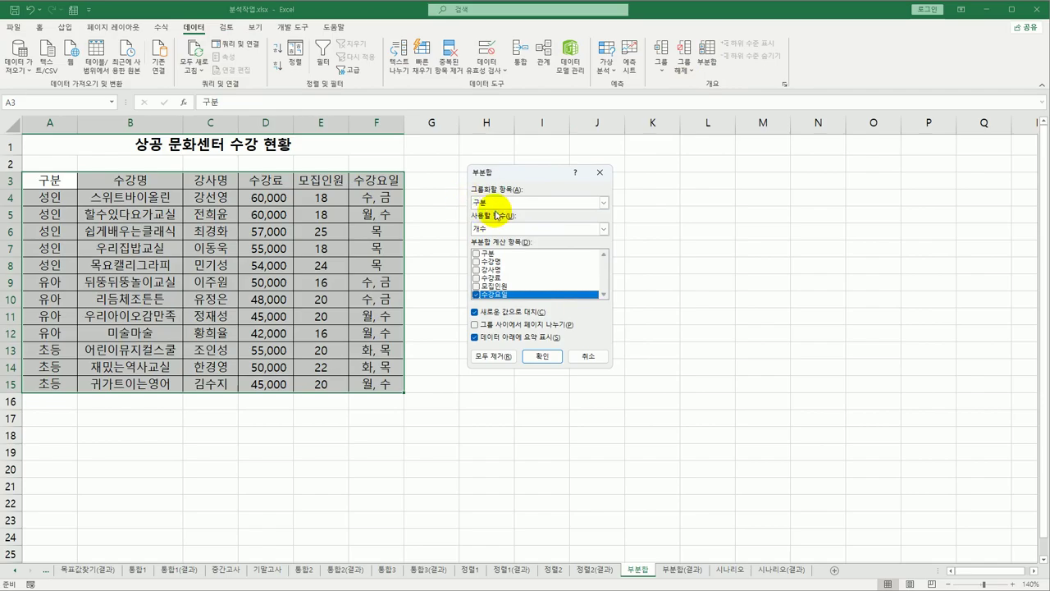
{"action": "left_click", "coordinate": [496, 204]}
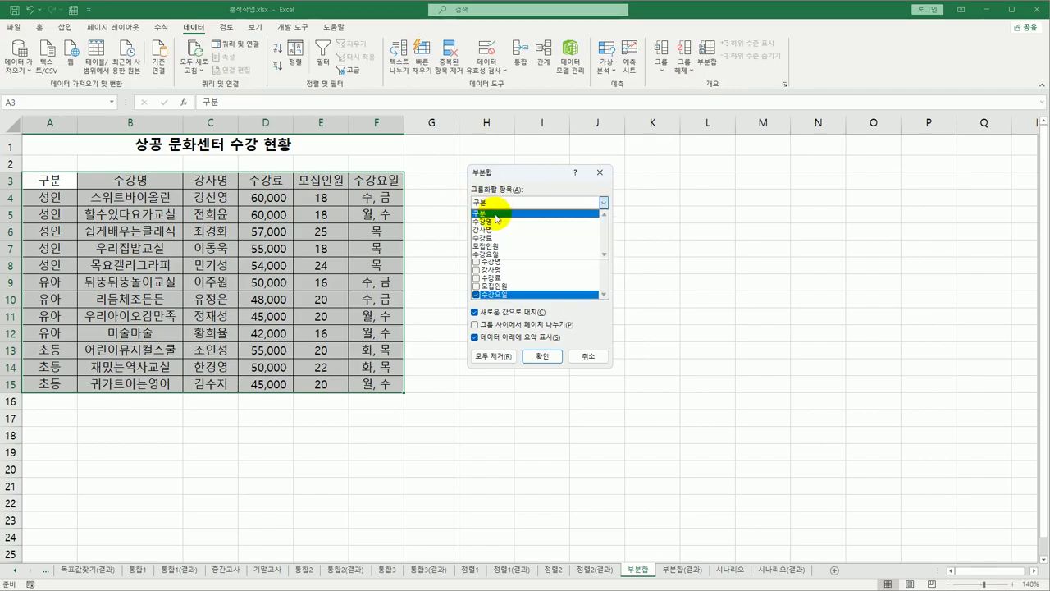
{"action": "left_click", "coordinate": [496, 214]}
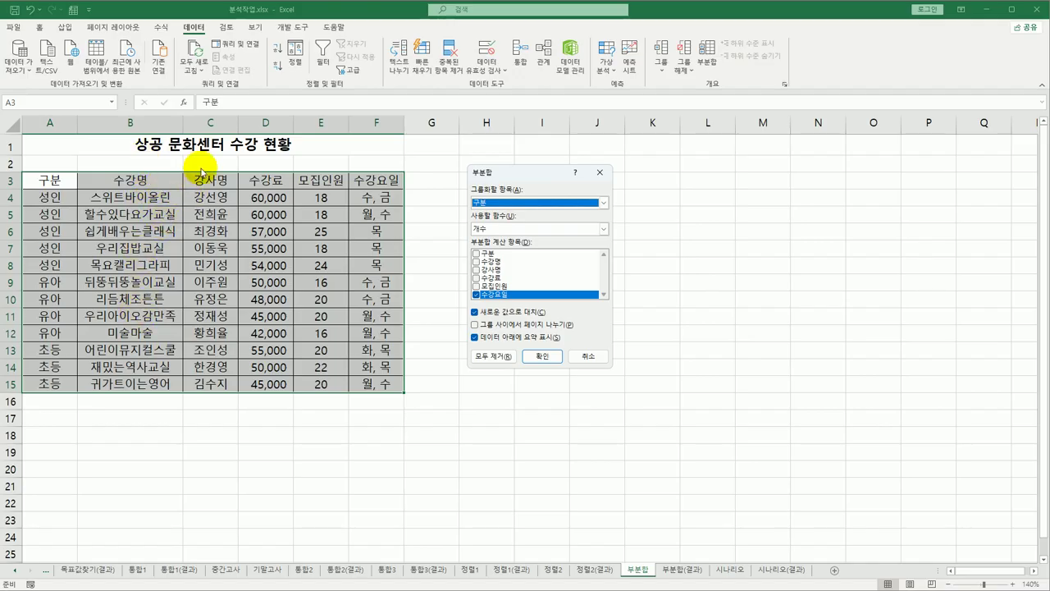
{"action": "left_click", "coordinate": [507, 205]}
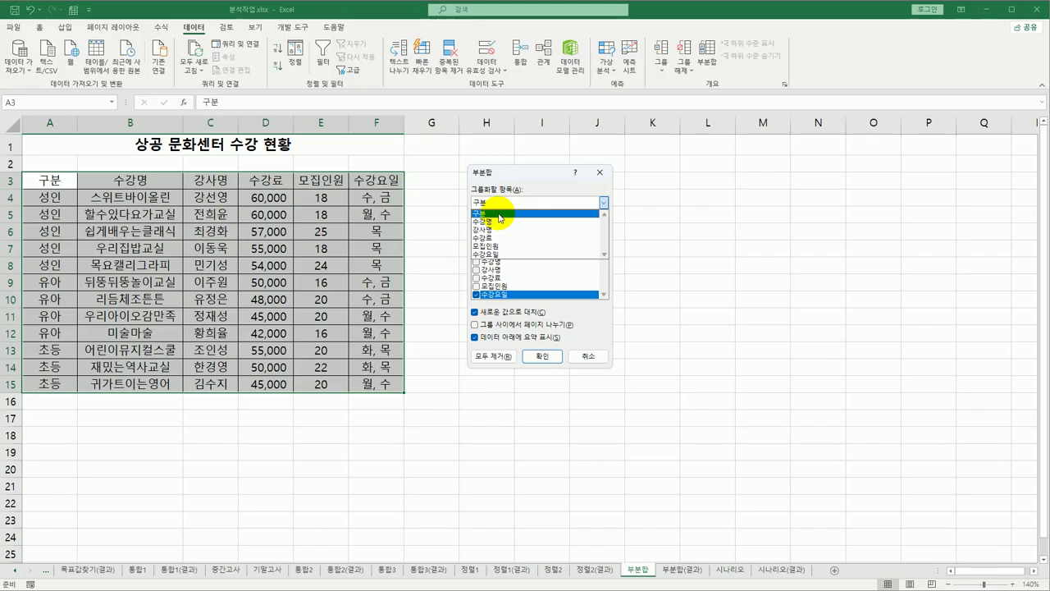
{"action": "left_click", "coordinate": [500, 216]}
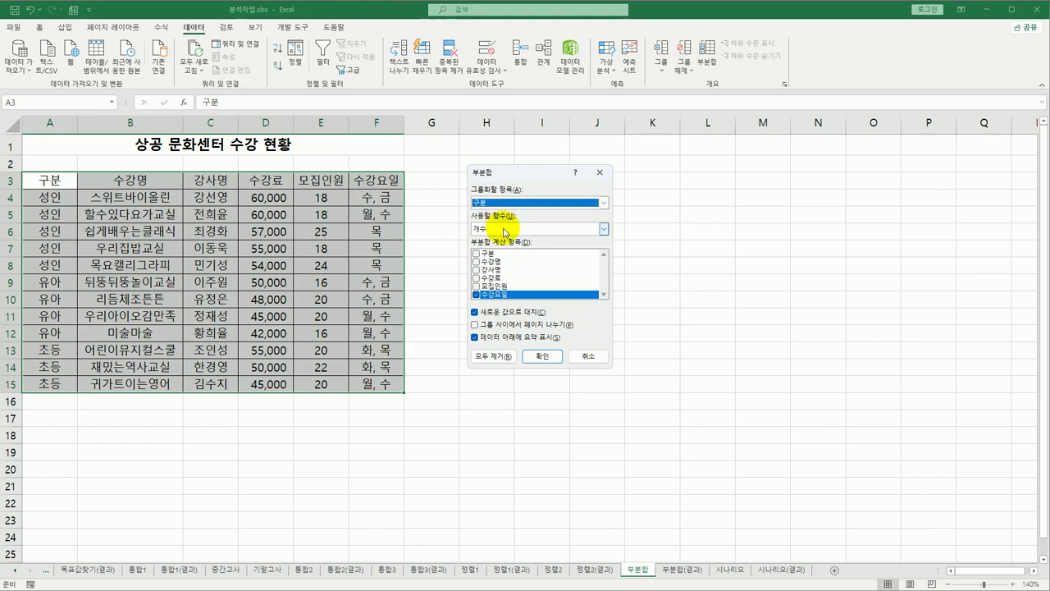
Set the subtotal function to 평균, calculate it for 수강료 instead of 수강요일, and insert the subtotals
{"action": "left_click", "coordinate": [504, 229]}
{"action": "left_click", "coordinate": [499, 257]}
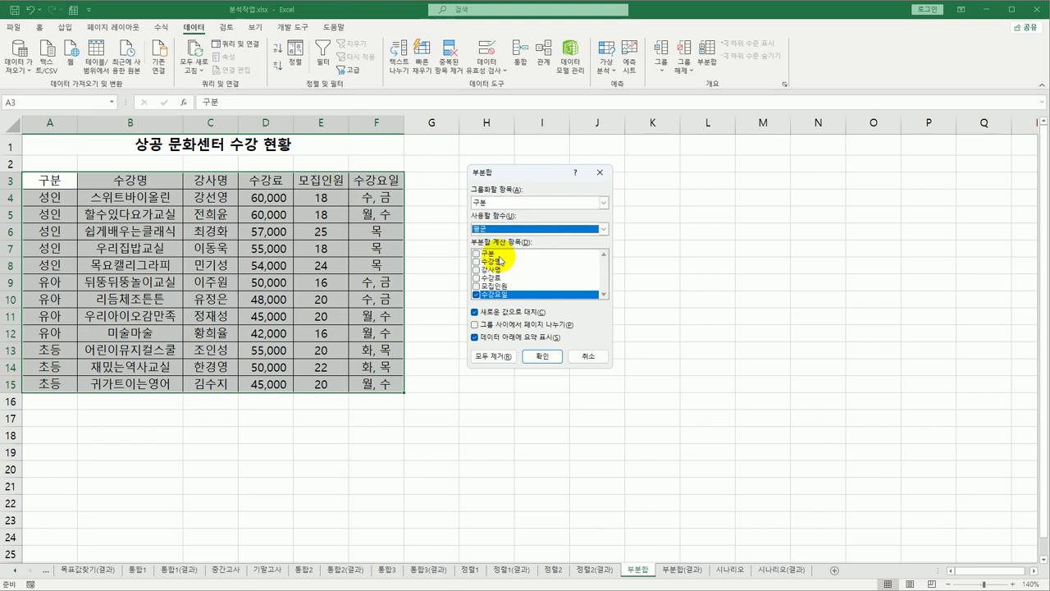
{"action": "left_click", "coordinate": [475, 294]}
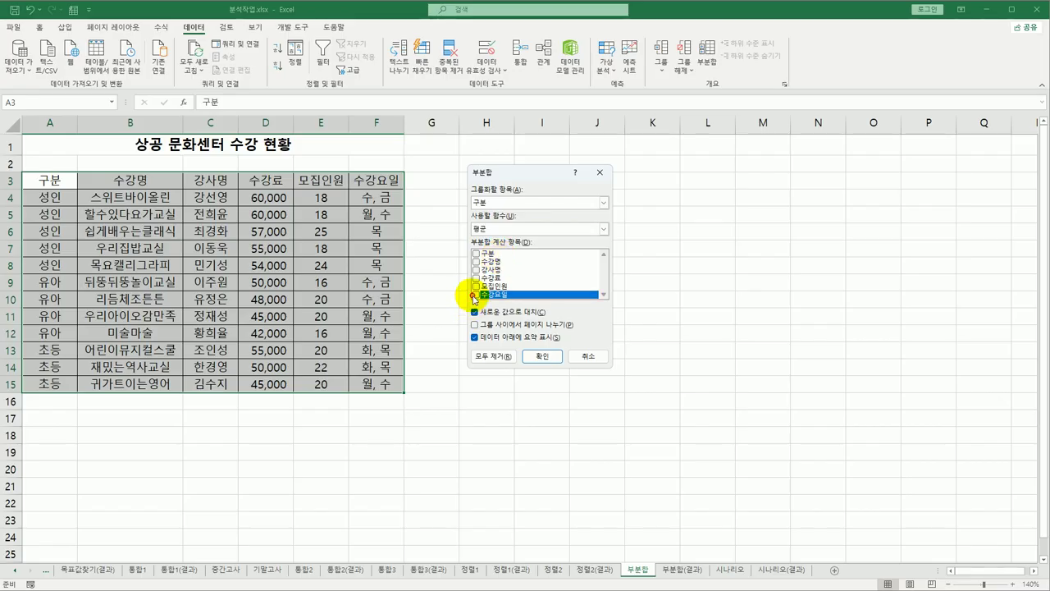
{"action": "left_click", "coordinate": [476, 278]}
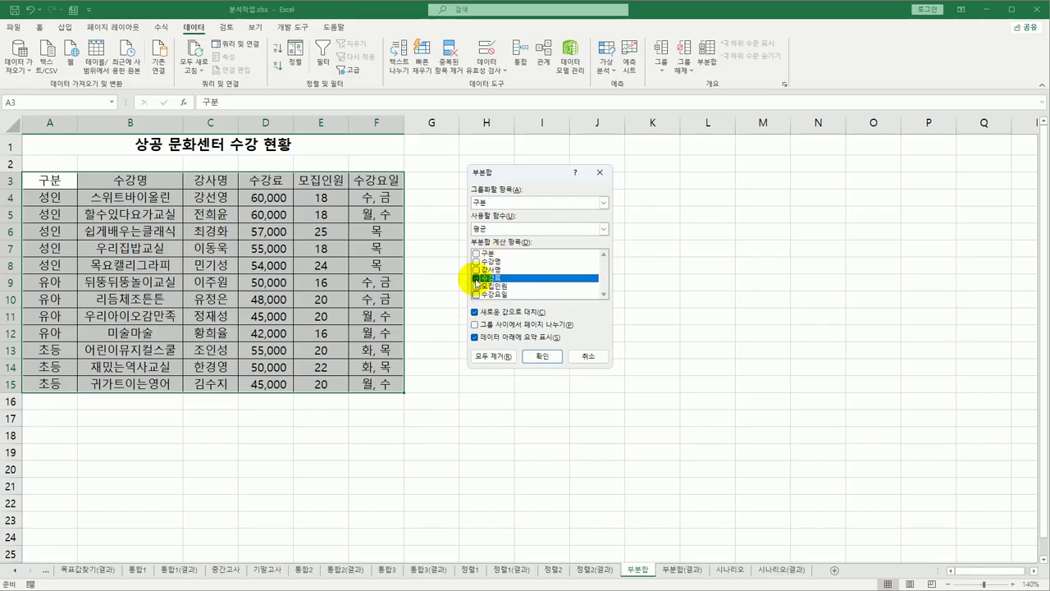
{"action": "left_click", "coordinate": [545, 356]}
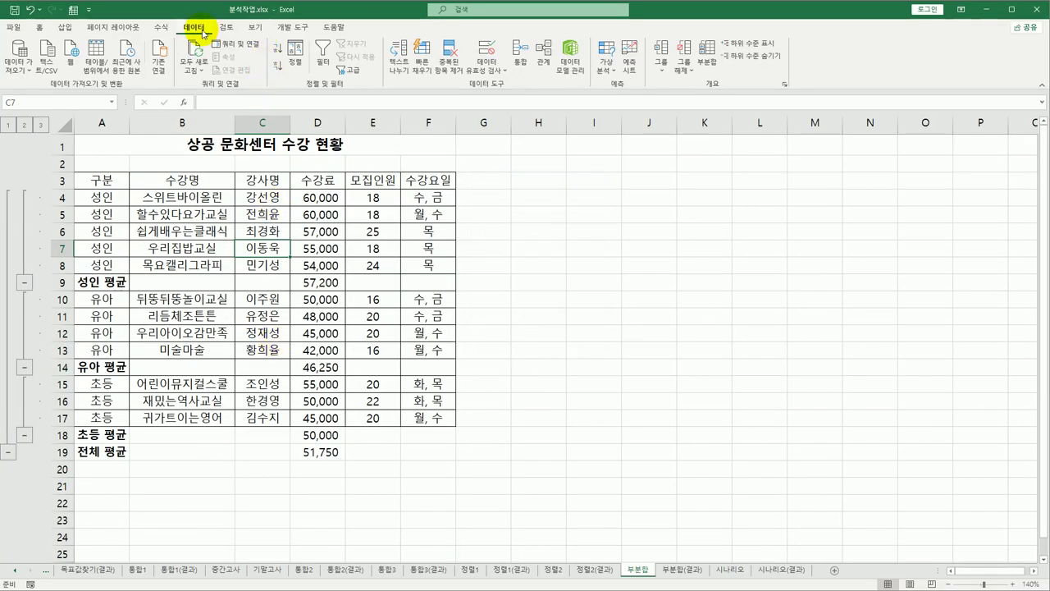
Start another subtotal (부분합) on the course table with 새로운 값으로 대치 turned off so the existing averages are kept
{"action": "left_click", "coordinate": [704, 54]}
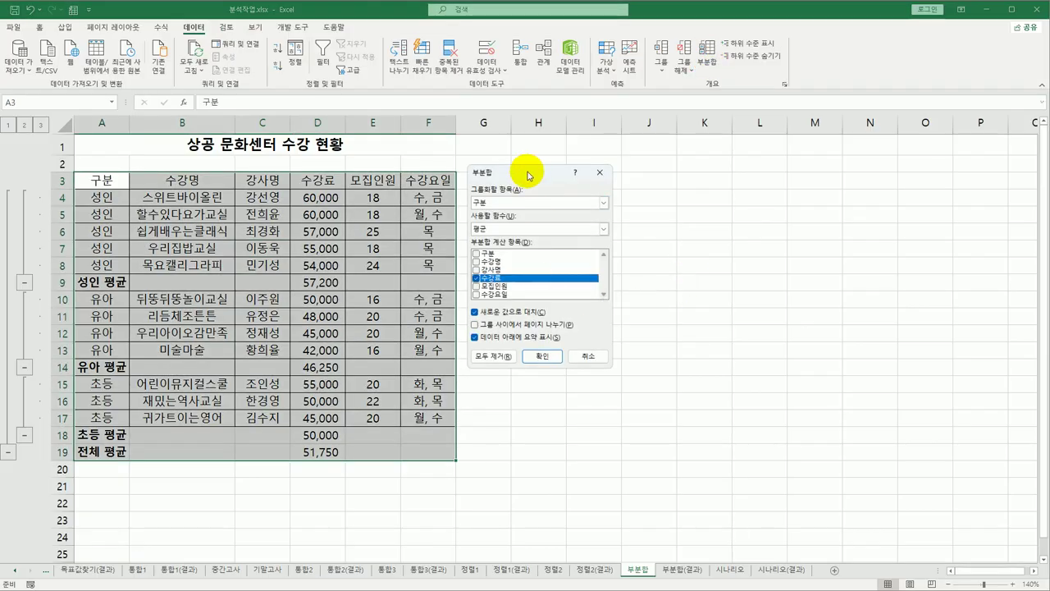
{"action": "left_click_drag", "start_coordinate": [530, 169], "coordinate": [552, 174]}
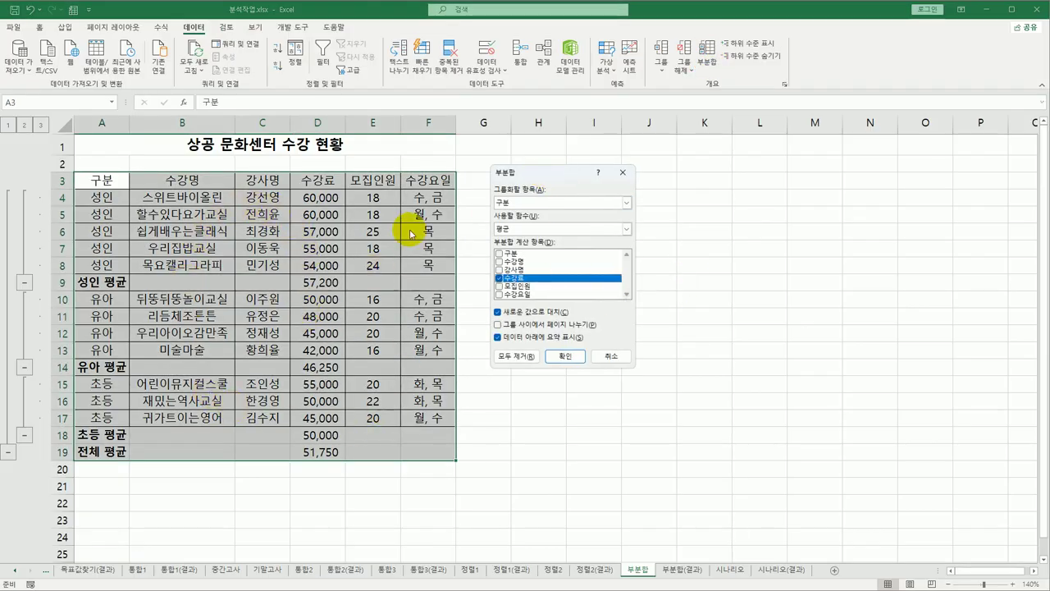
{"action": "left_click", "coordinate": [525, 313]}
{"action": "left_click", "coordinate": [525, 312]}
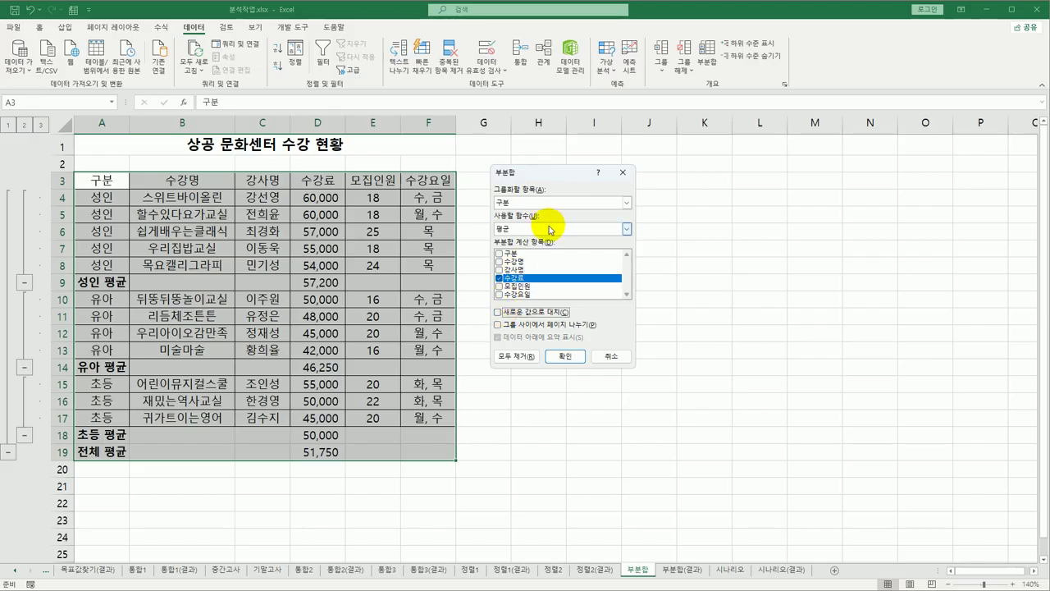
Set the second subtotal's function to 합계, calculate it for 모집인원 instead of 수강료, and insert it
{"action": "left_click", "coordinate": [500, 278]}
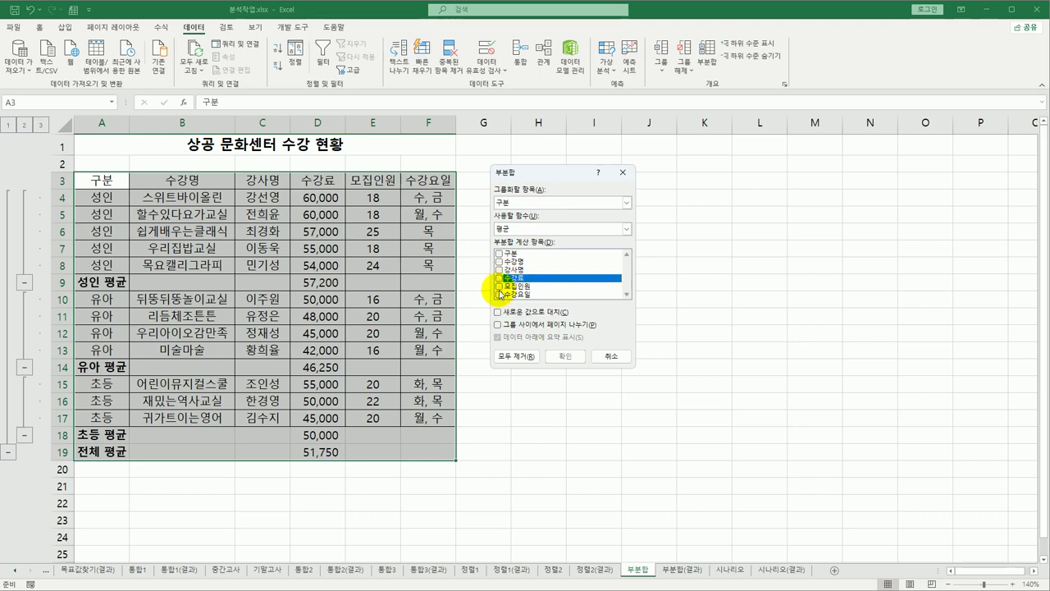
{"action": "left_click", "coordinate": [499, 287]}
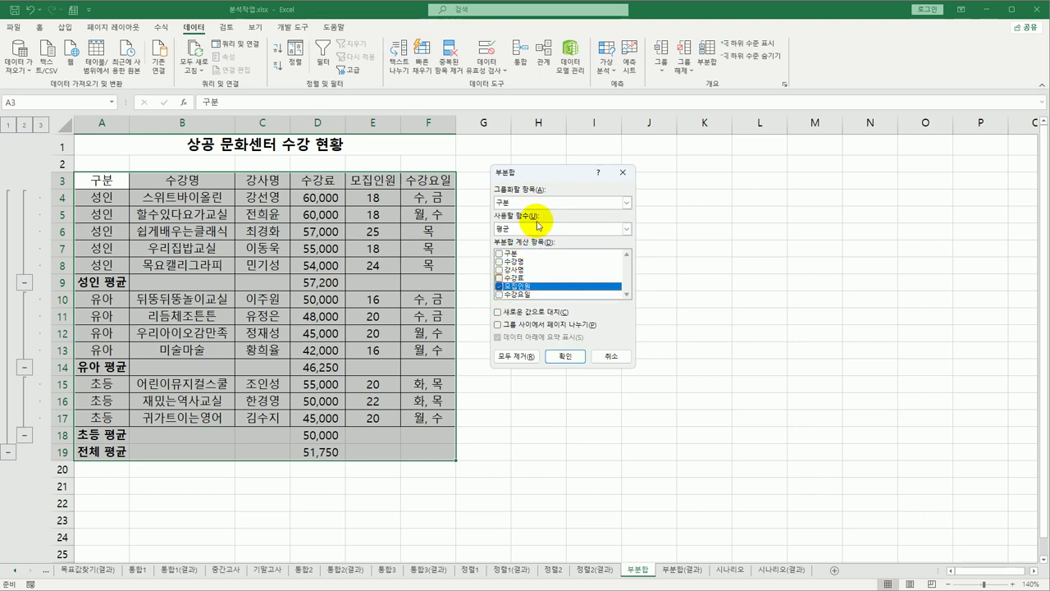
{"action": "left_click", "coordinate": [532, 229]}
{"action": "left_click", "coordinate": [533, 239]}
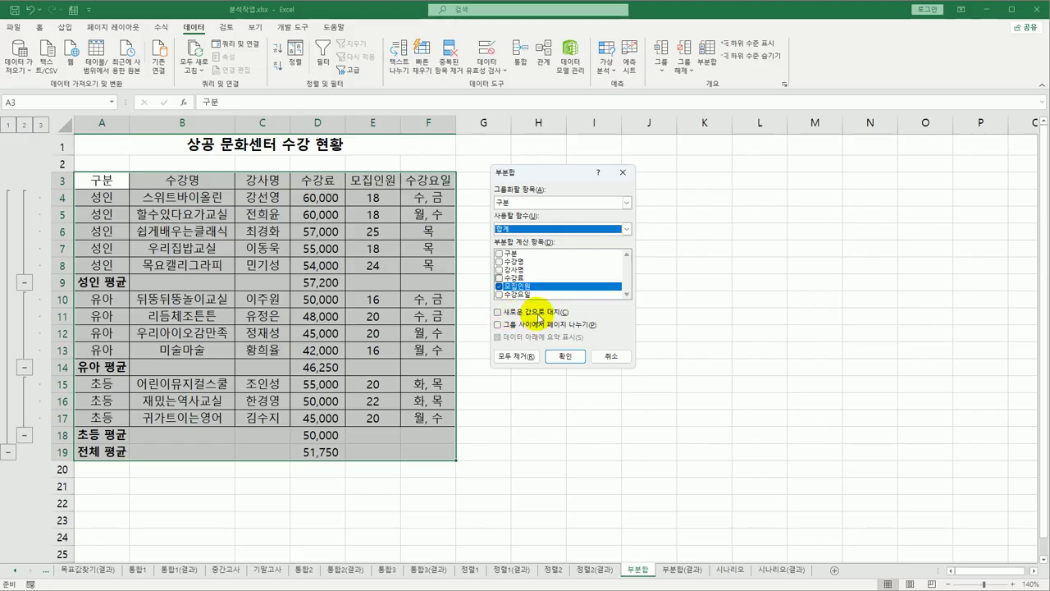
{"action": "left_click", "coordinate": [566, 356]}
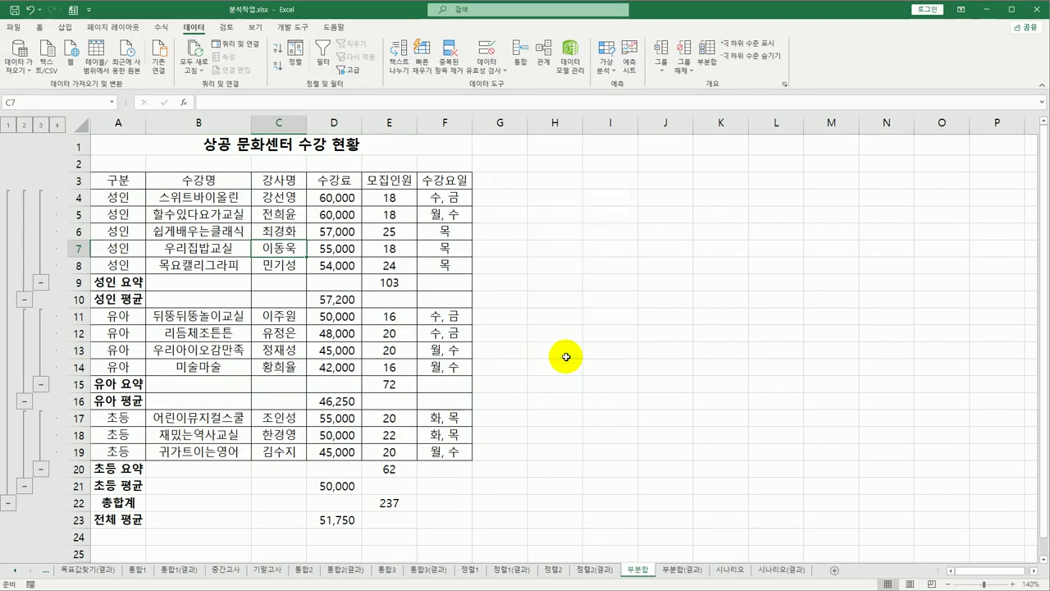
Inspect the 성인 subtotal formulas in D10 and E9 and the 요약 labels in column A
{"action": "left_click", "coordinate": [349, 299]}
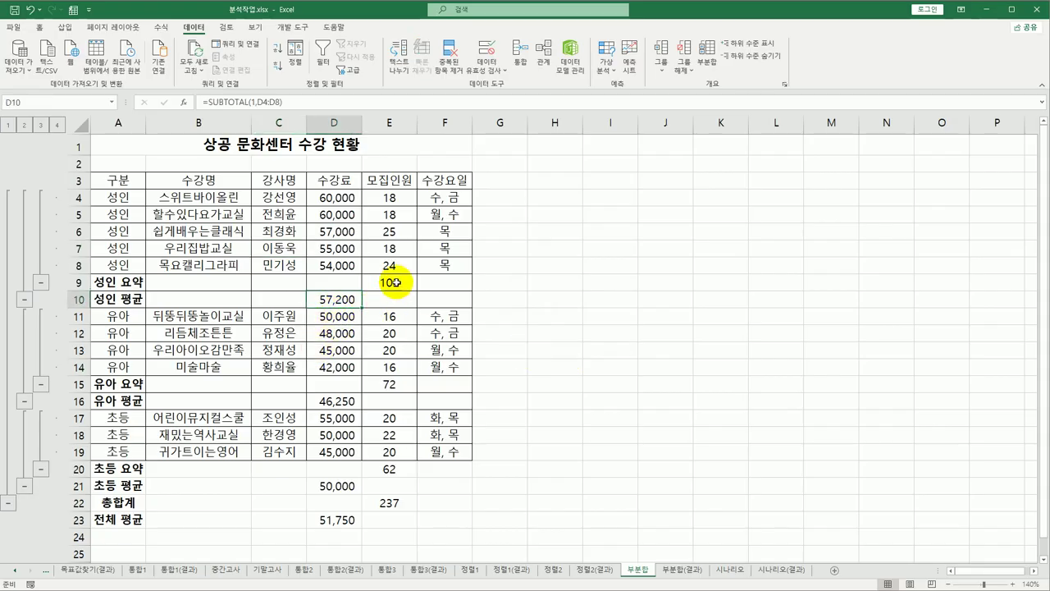
{"action": "left_click", "coordinate": [395, 282]}
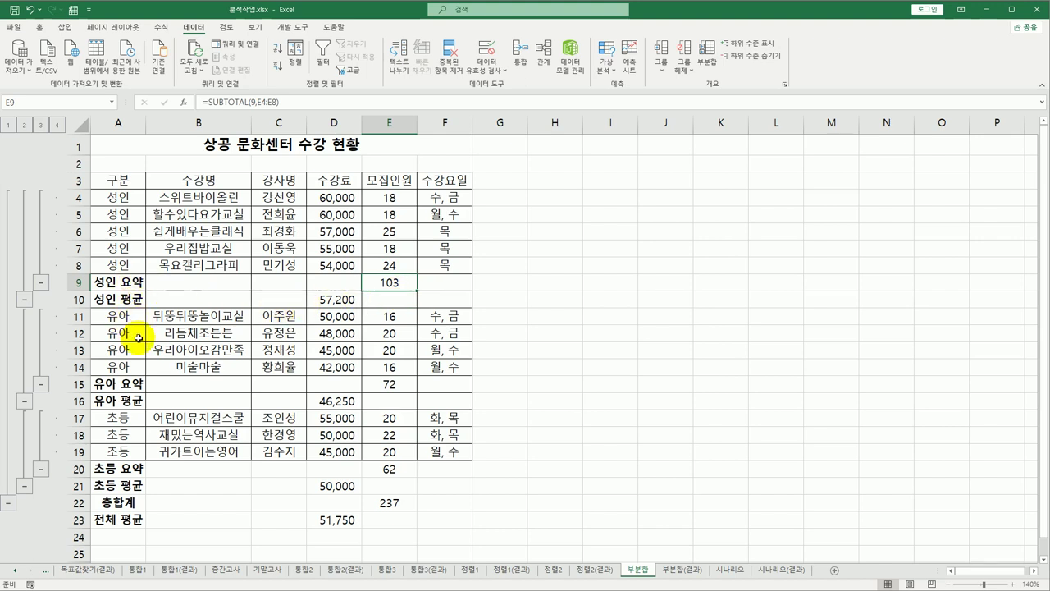
{"action": "left_click", "coordinate": [132, 282]}
{"action": "left_click", "coordinate": [136, 385]}
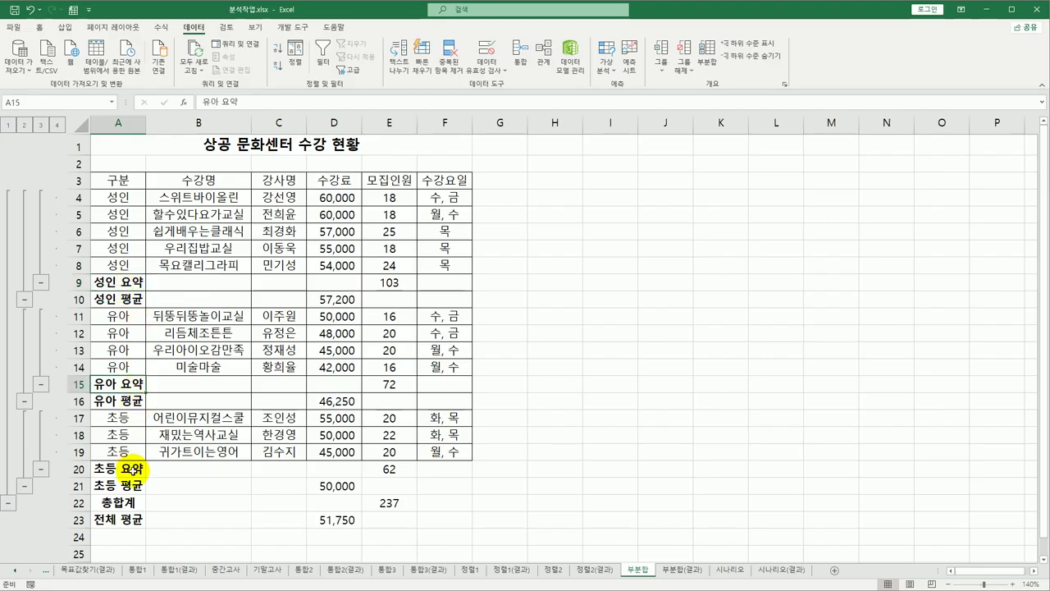
{"action": "left_click", "coordinate": [135, 469]}
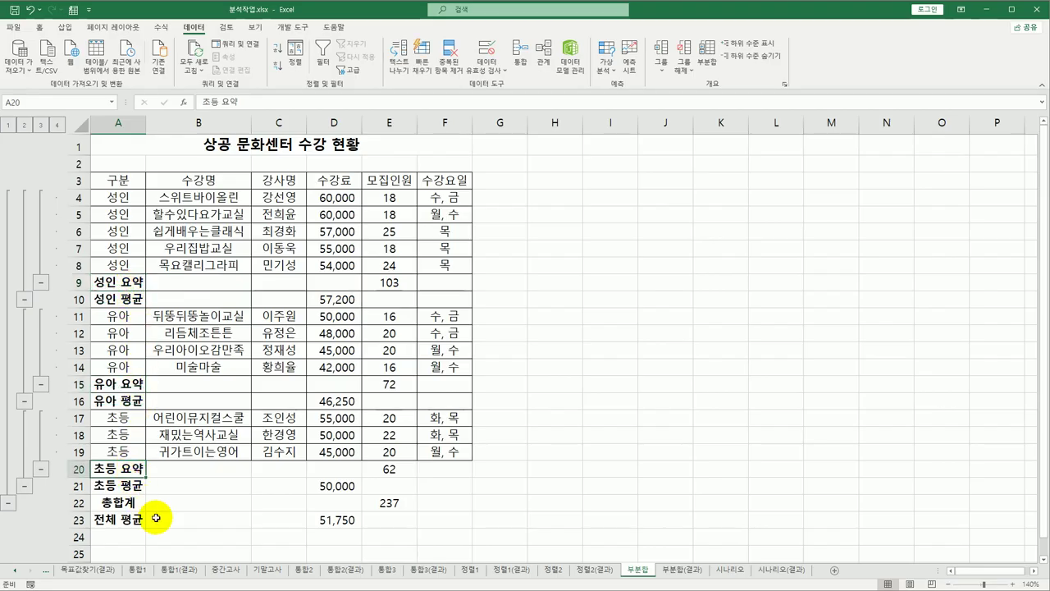
Replace every 요약 with 합계 in the subtotal labels of A9:A23
{"action": "left_click_drag", "start_coordinate": [119, 281], "coordinate": [127, 519]}
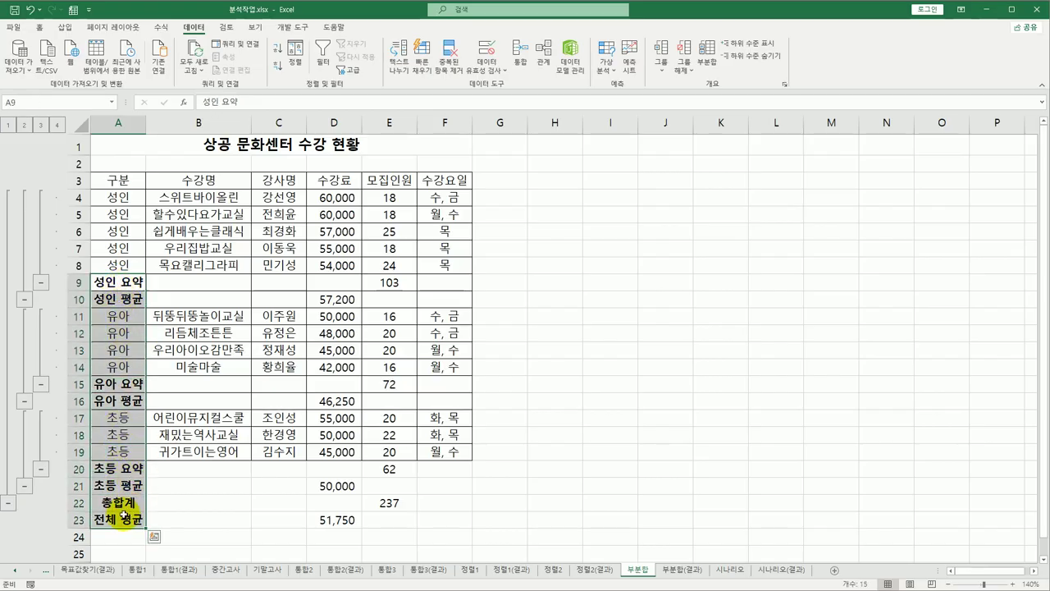
{"action": "left_click", "coordinate": [41, 28]}
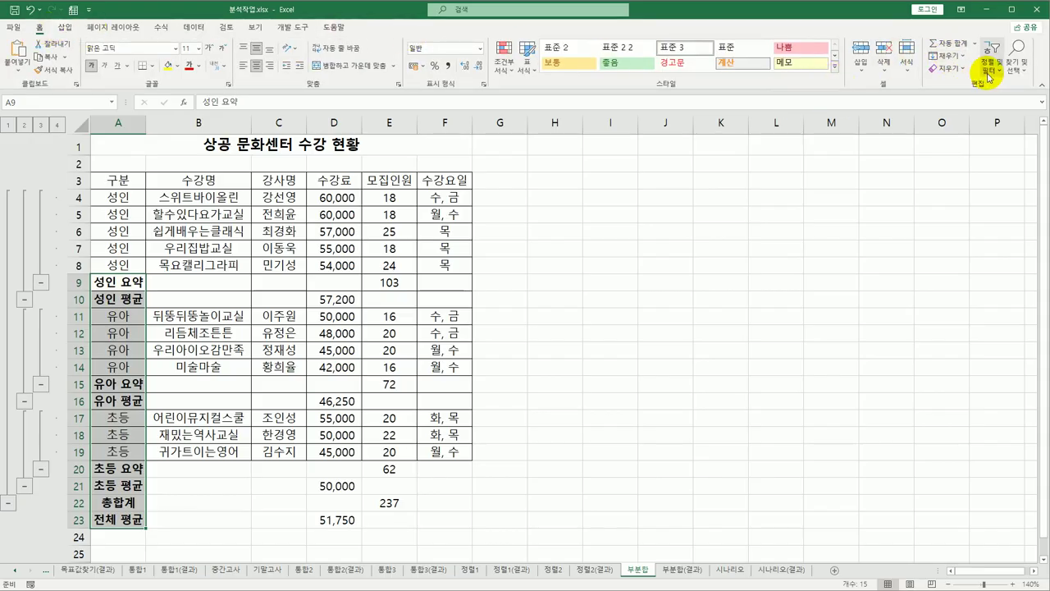
{"action": "left_click", "coordinate": [1016, 62]}
{"action": "left_click", "coordinate": [1017, 99]}
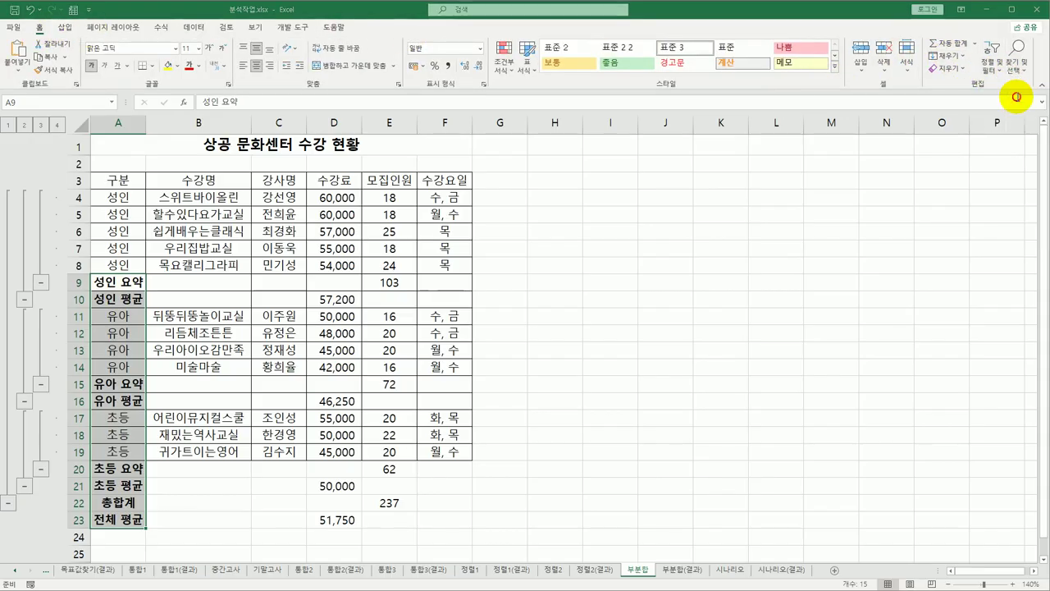
{"action": "left_click_drag", "start_coordinate": [549, 244], "coordinate": [615, 205]}
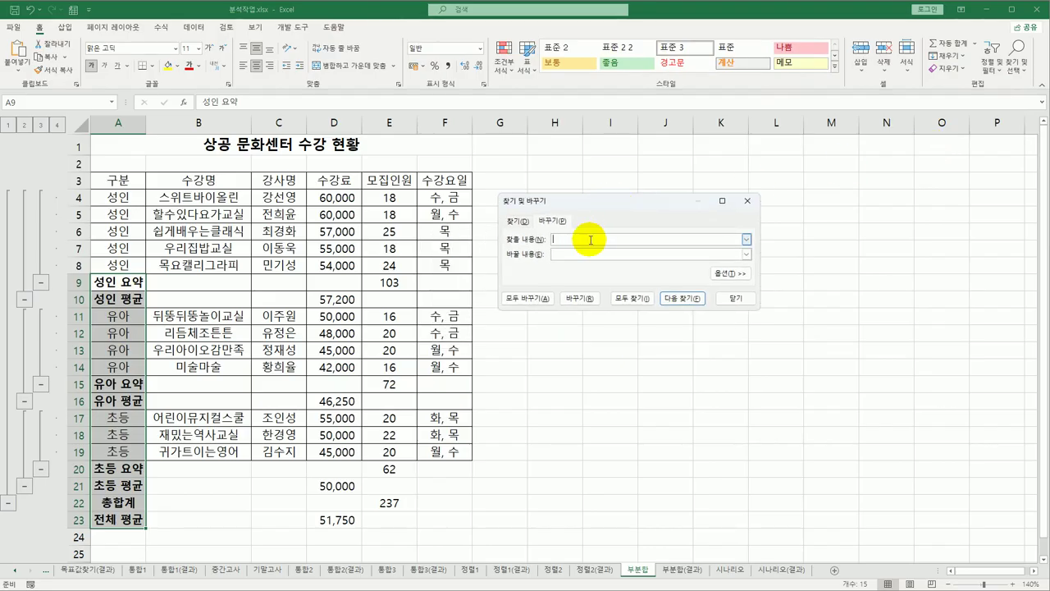
{"action": "type", "text": "요약"}
{"action": "key", "text": "Tab"}
{"action": "type", "text": "합계"}
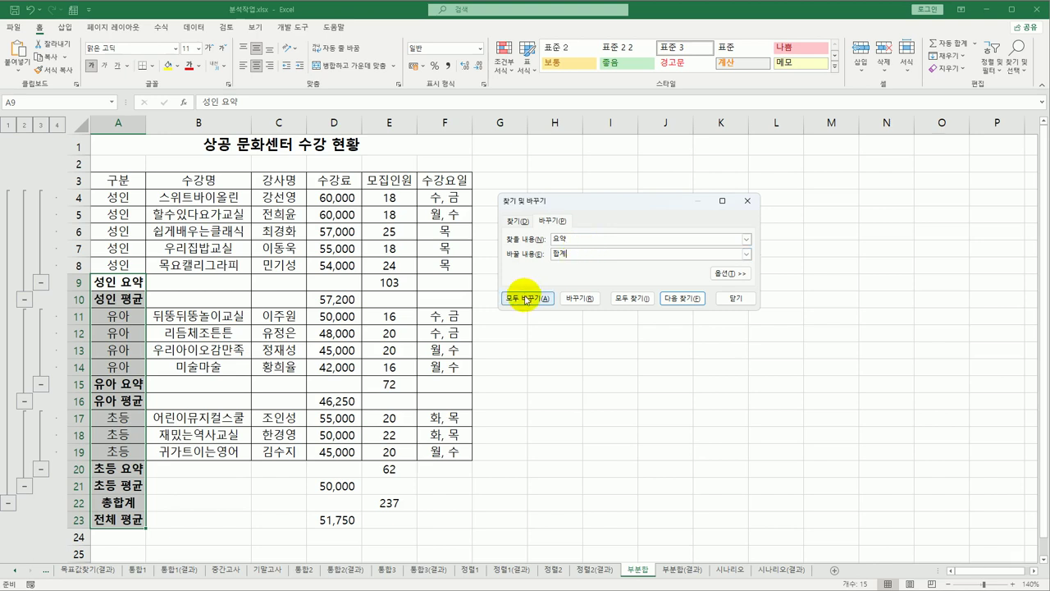
{"action": "left_click", "coordinate": [526, 299]}
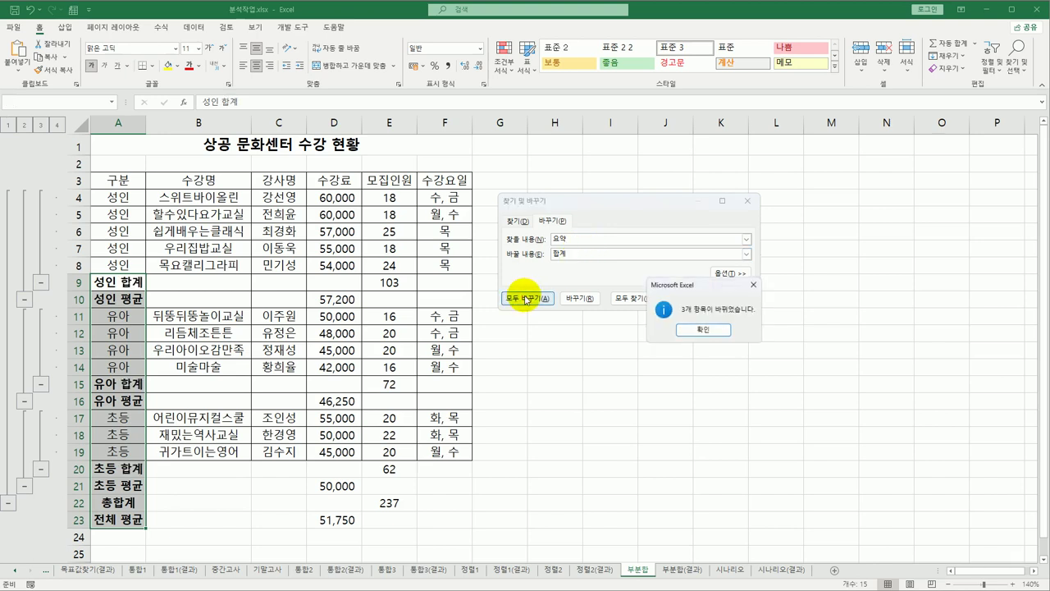
{"action": "left_click", "coordinate": [701, 329]}
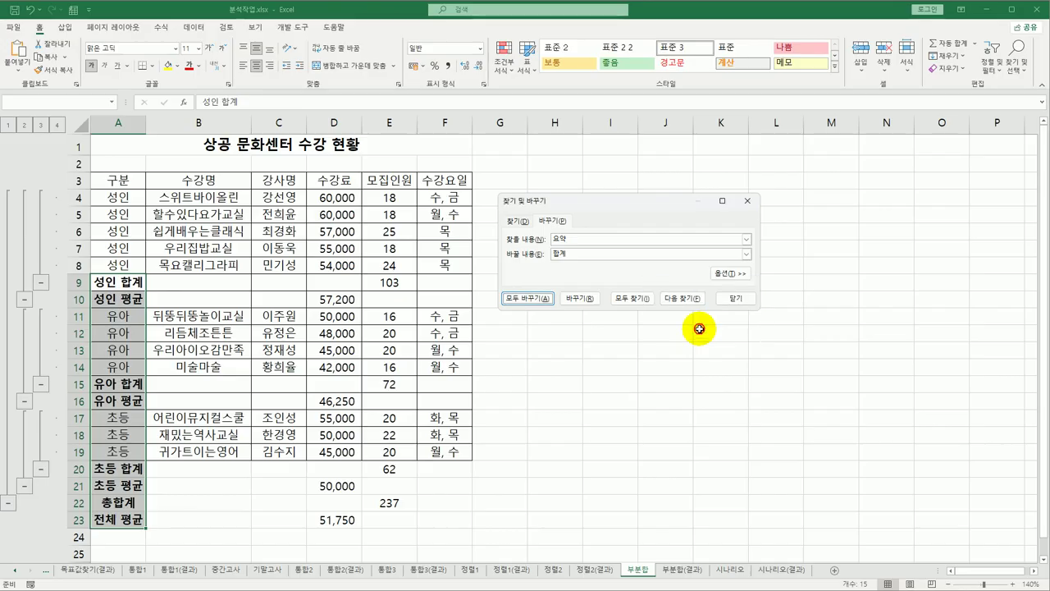
{"action": "left_click", "coordinate": [734, 300]}
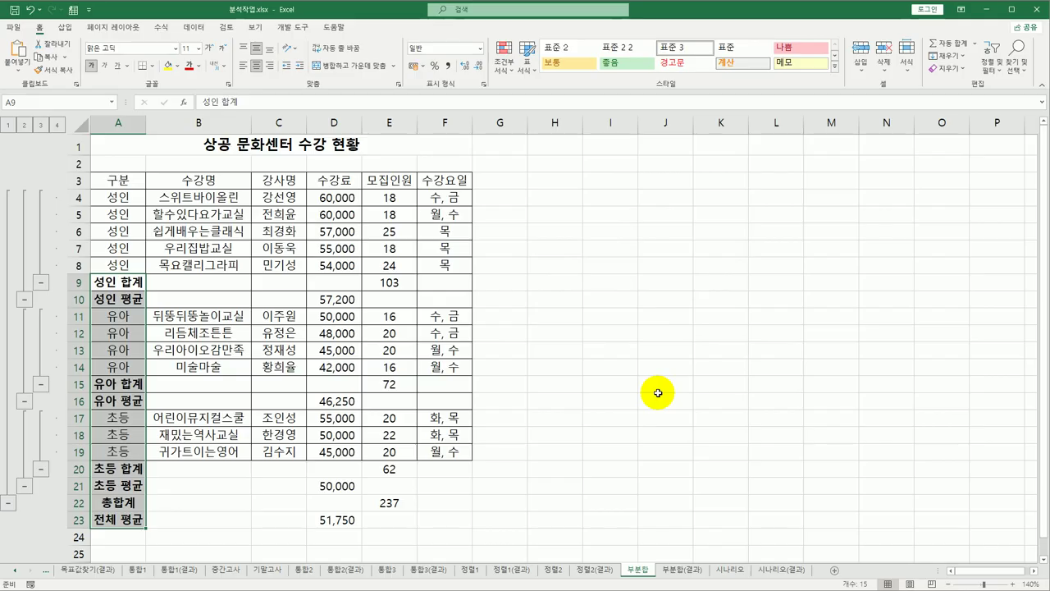
{"action": "left_click", "coordinate": [571, 352]}
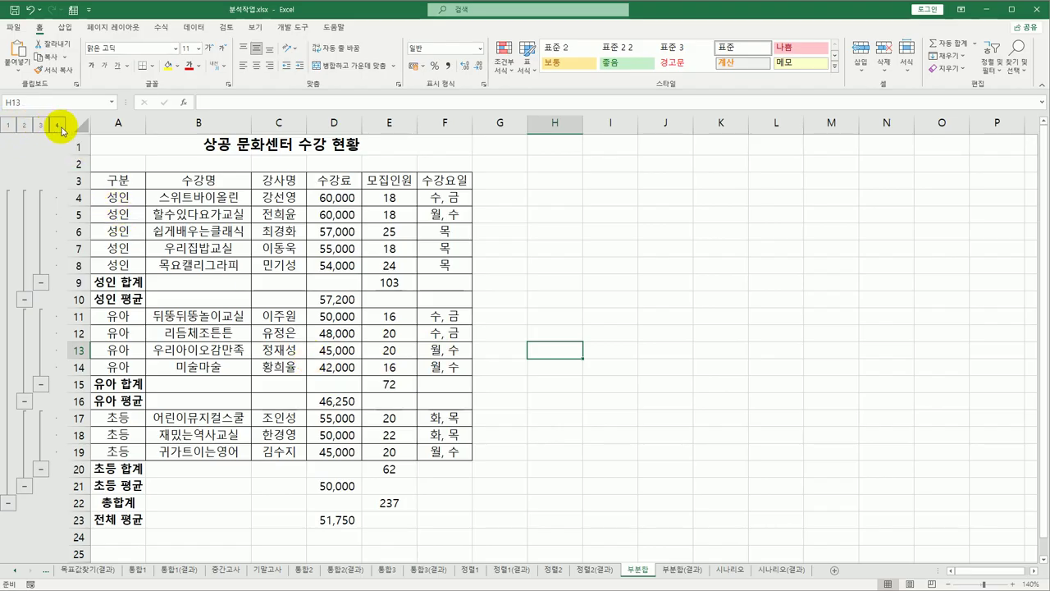
Review the subtotaled table at outline levels 1, 2, 3 and 4 in turn
{"action": "left_click", "coordinate": [8, 126]}
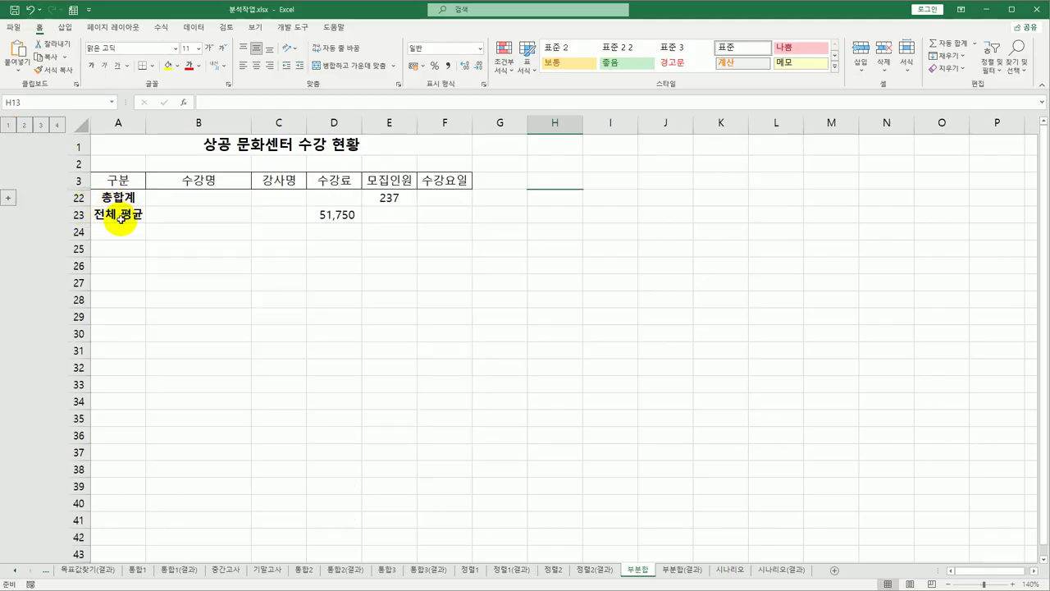
{"action": "left_click", "coordinate": [123, 211]}
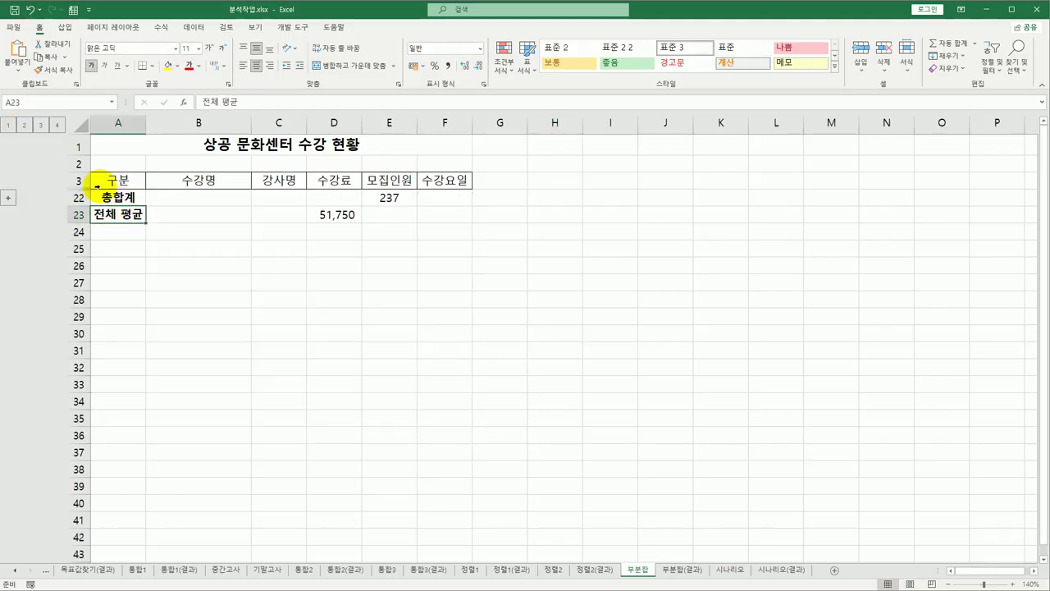
{"action": "left_click", "coordinate": [24, 126]}
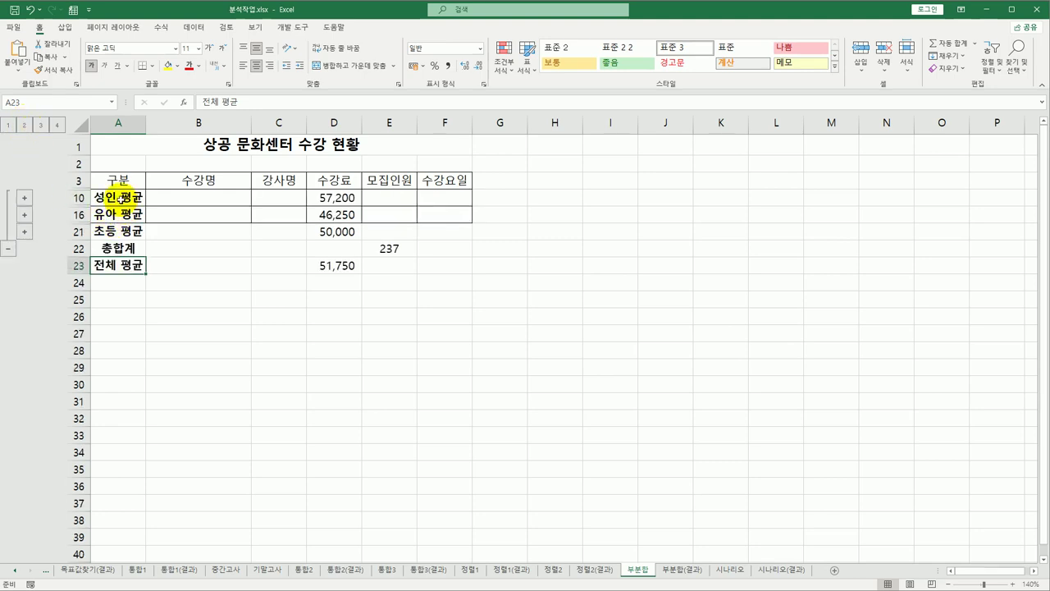
{"action": "left_click", "coordinate": [42, 126]}
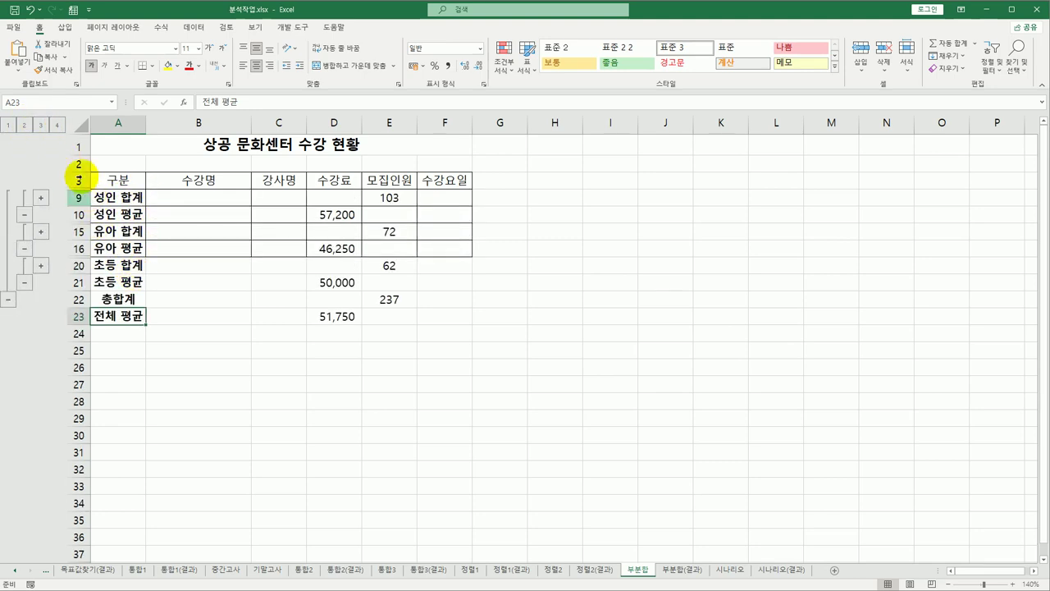
{"action": "left_click", "coordinate": [57, 125]}
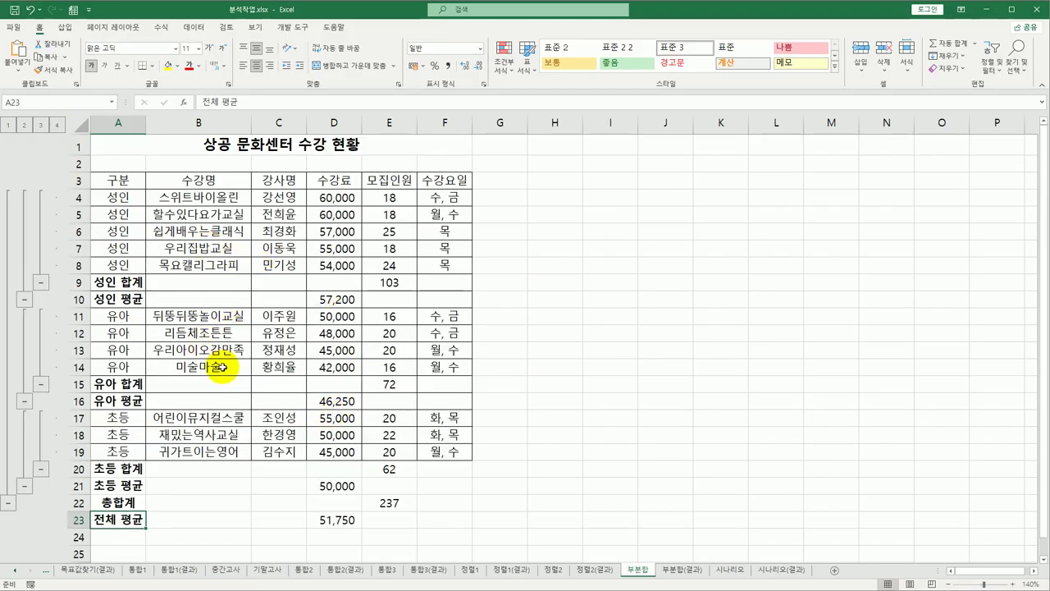
Collapse the 성인 group's detail rows and its 합계 row, and expand both outline levels again
{"action": "left_click", "coordinate": [40, 281]}
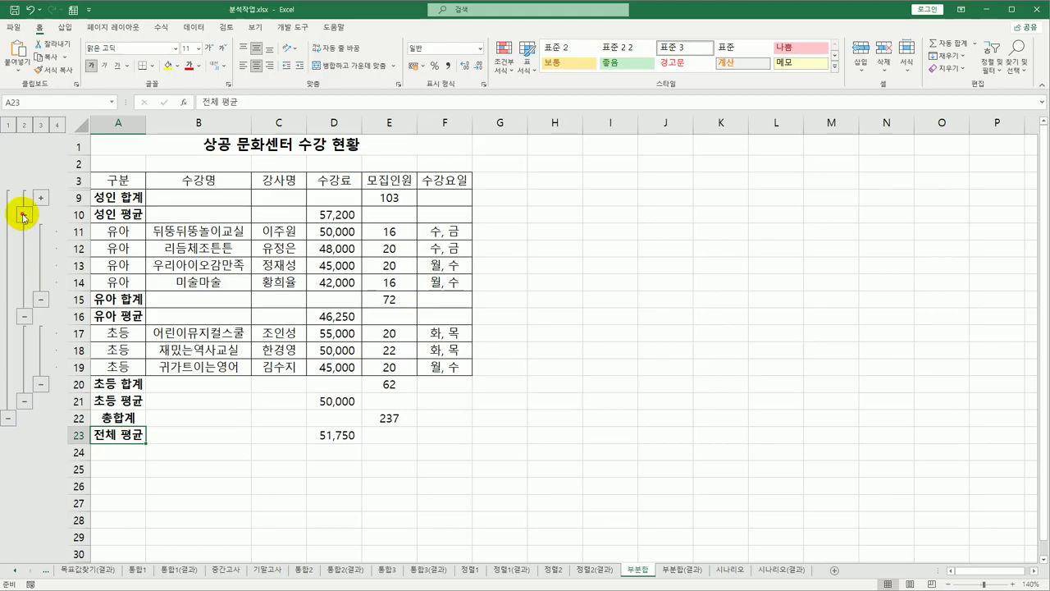
{"action": "left_click", "coordinate": [22, 215]}
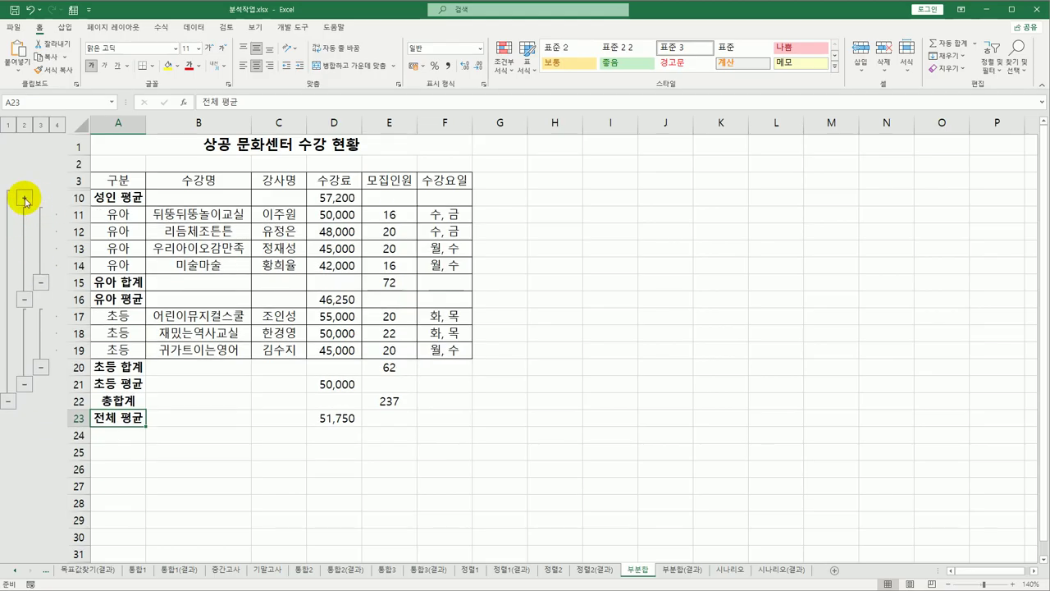
{"action": "left_click", "coordinate": [25, 198]}
{"action": "left_click", "coordinate": [39, 198]}
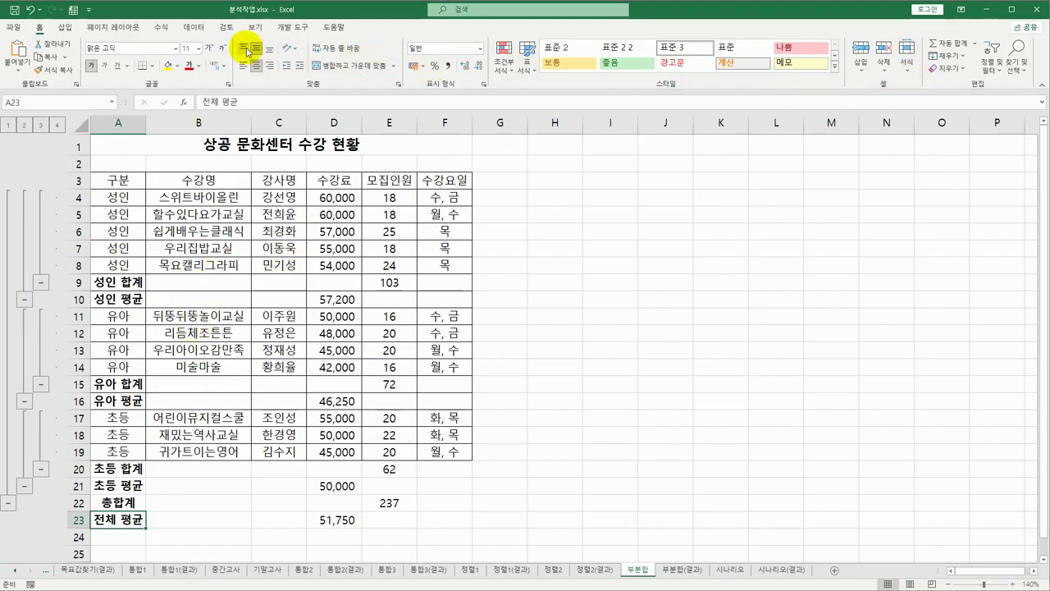
Clear the outline (개요 지우기) from the subtotaled course table
{"action": "left_click", "coordinate": [140, 264]}
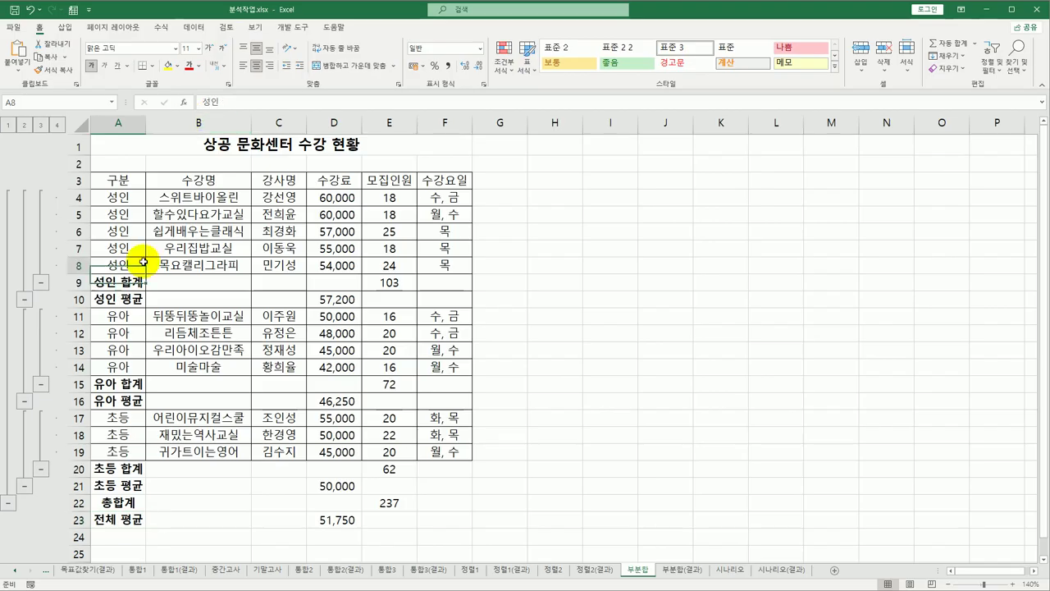
{"action": "left_click", "coordinate": [191, 33]}
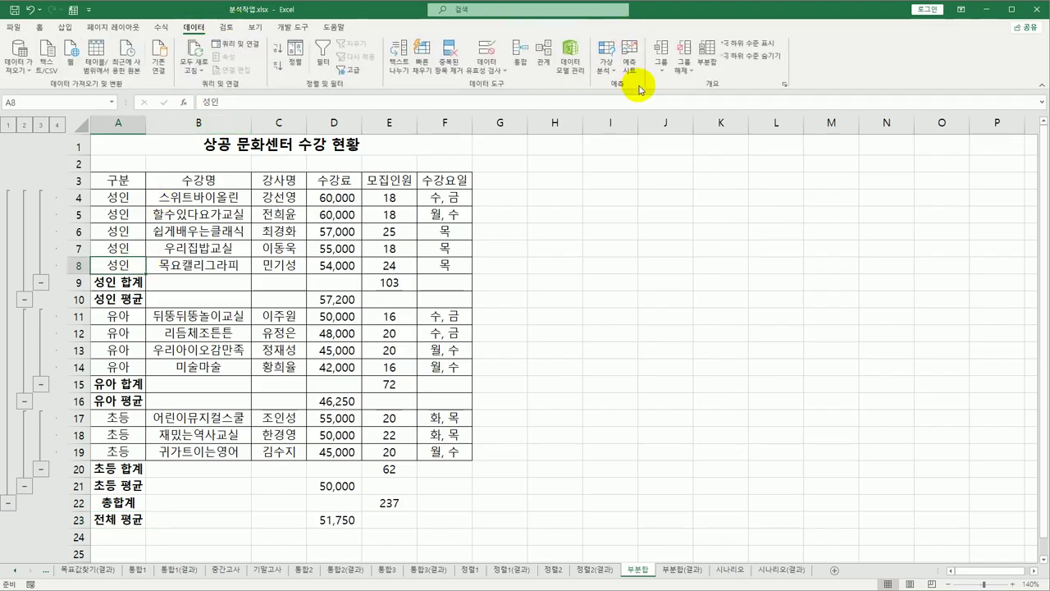
{"action": "left_click", "coordinate": [685, 71]}
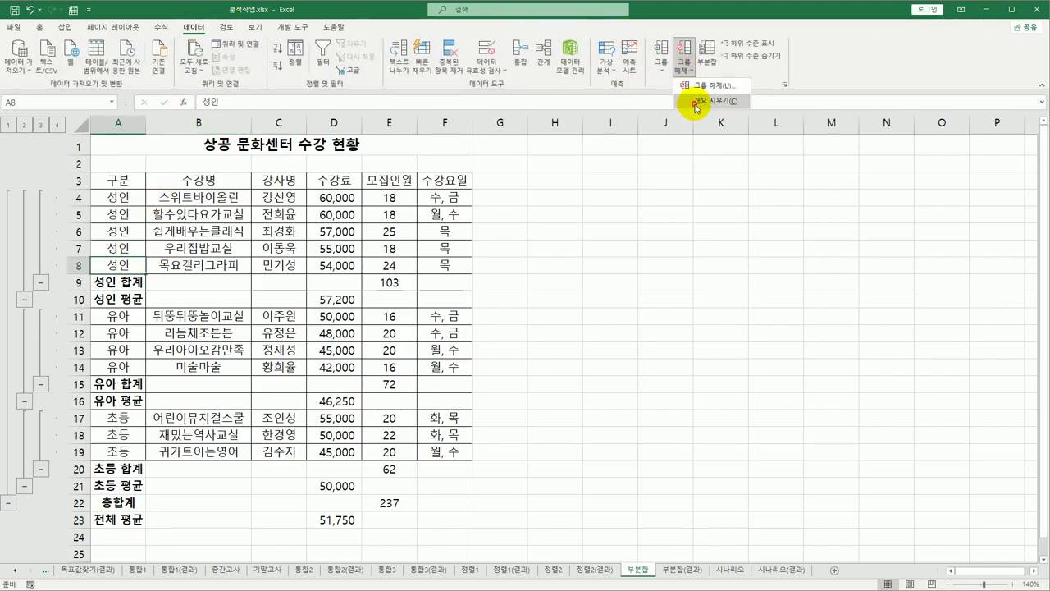
{"action": "left_click", "coordinate": [695, 102]}
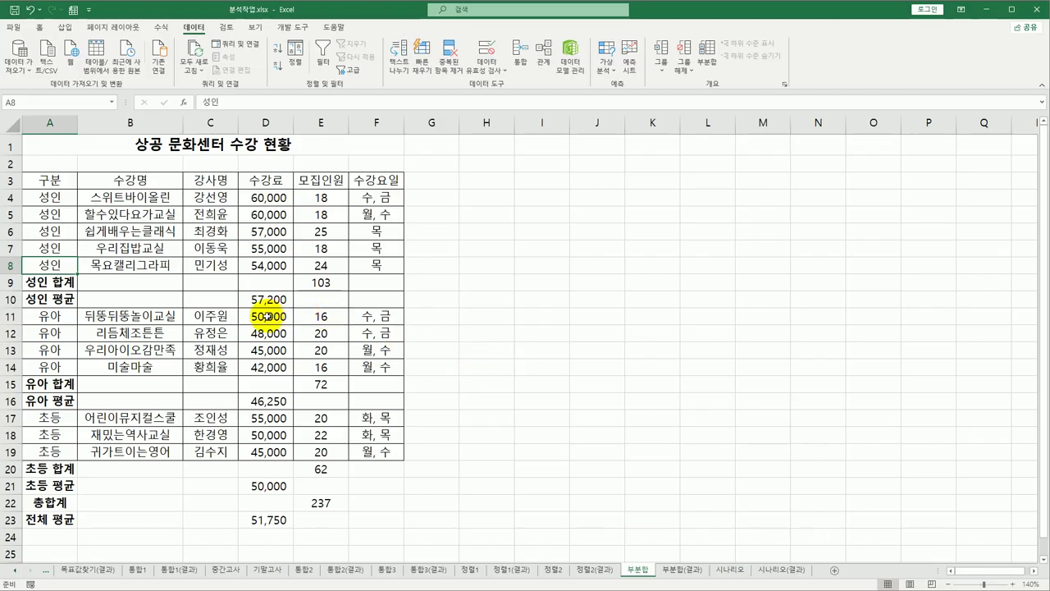
Compare the finished 부분합 sheet with the 부분합(결과) sheet and return to 부분합
{"action": "left_click", "coordinate": [39, 26]}
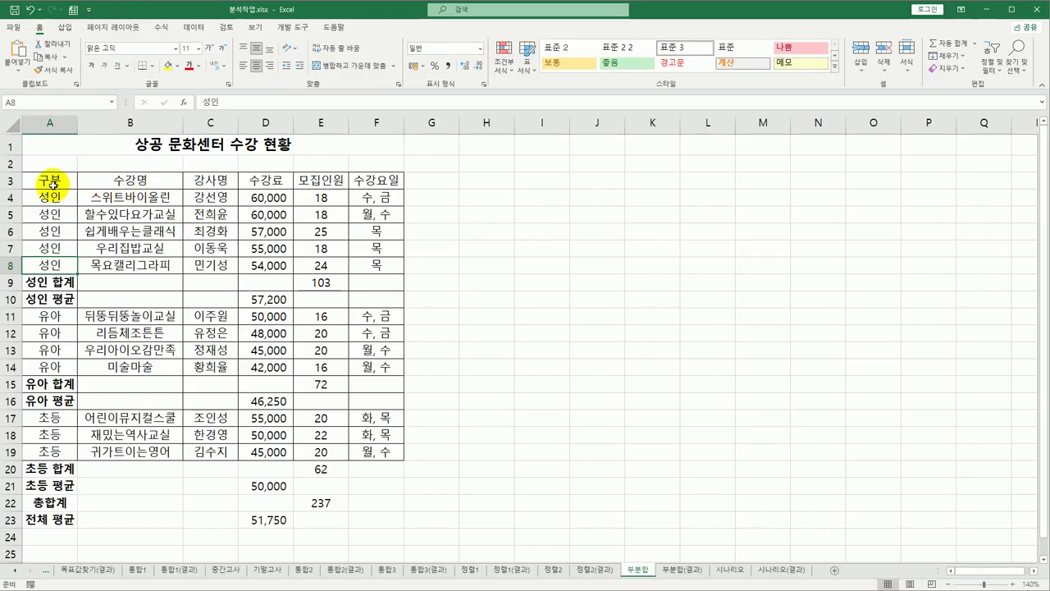
{"action": "left_click", "coordinate": [679, 569]}
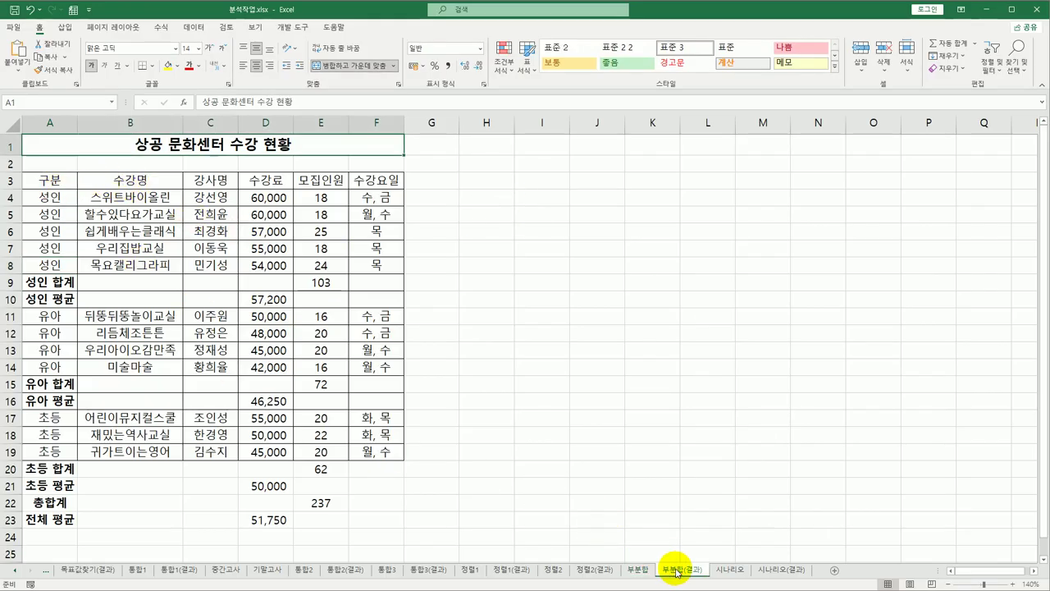
{"action": "left_click", "coordinate": [640, 569]}
{"action": "left_click", "coordinate": [679, 569]}
{"action": "left_click", "coordinate": [637, 569]}
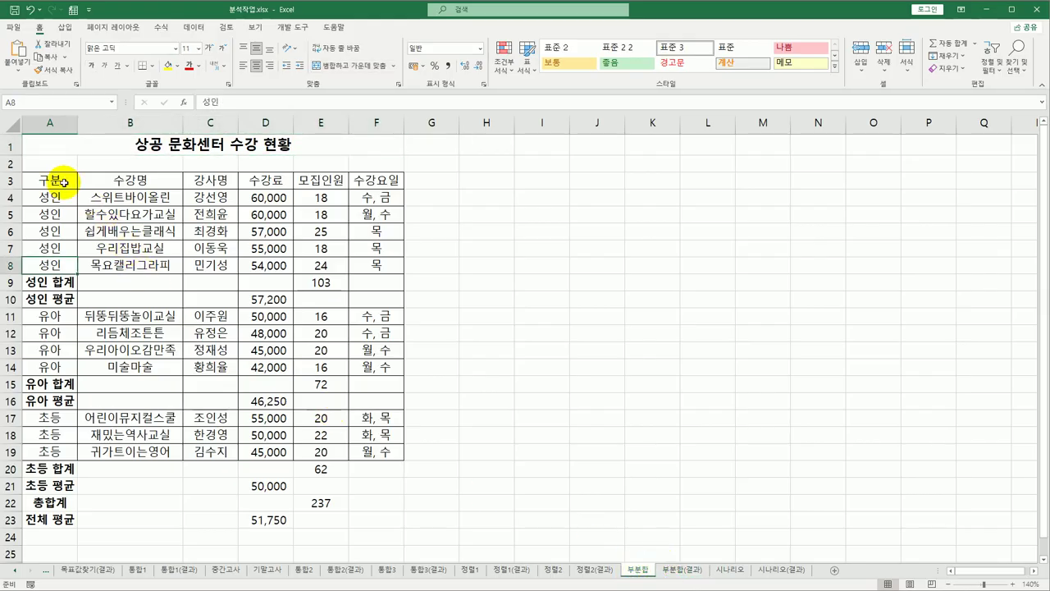
Format A3:F23 as a table with headers in the blue style of the 중간 group's first row, and select the 성인 합계 모집인원 cell
{"action": "left_click_drag", "start_coordinate": [63, 181], "coordinate": [360, 522]}
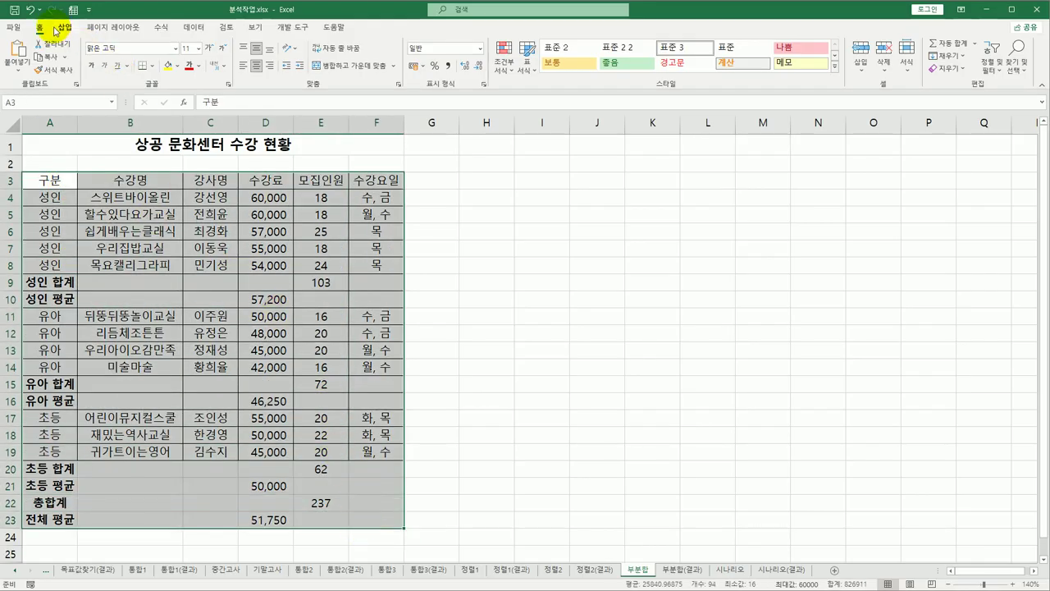
{"action": "left_click", "coordinate": [527, 64]}
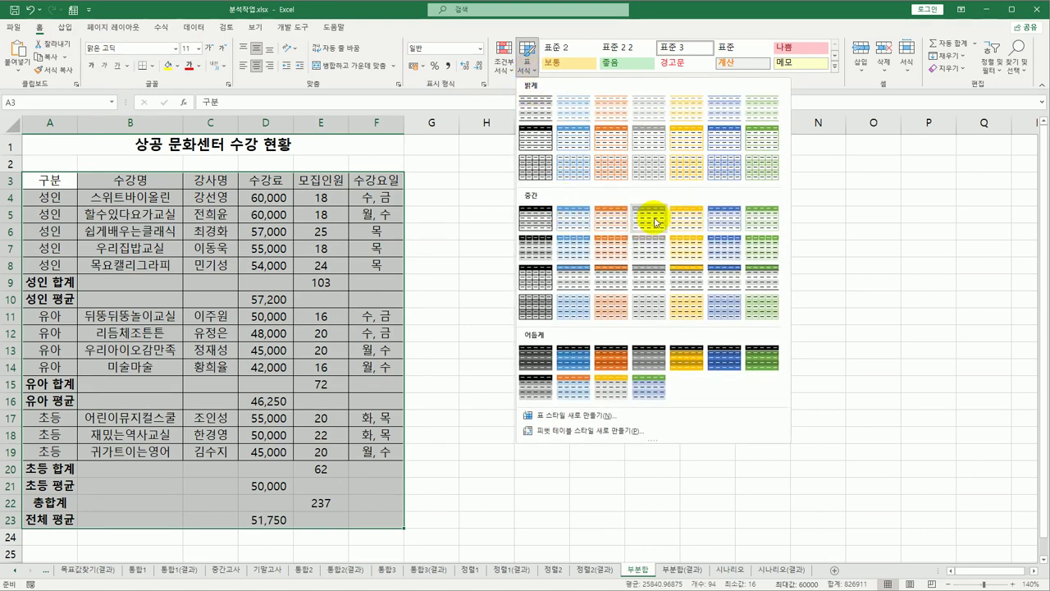
{"action": "left_click", "coordinate": [575, 221]}
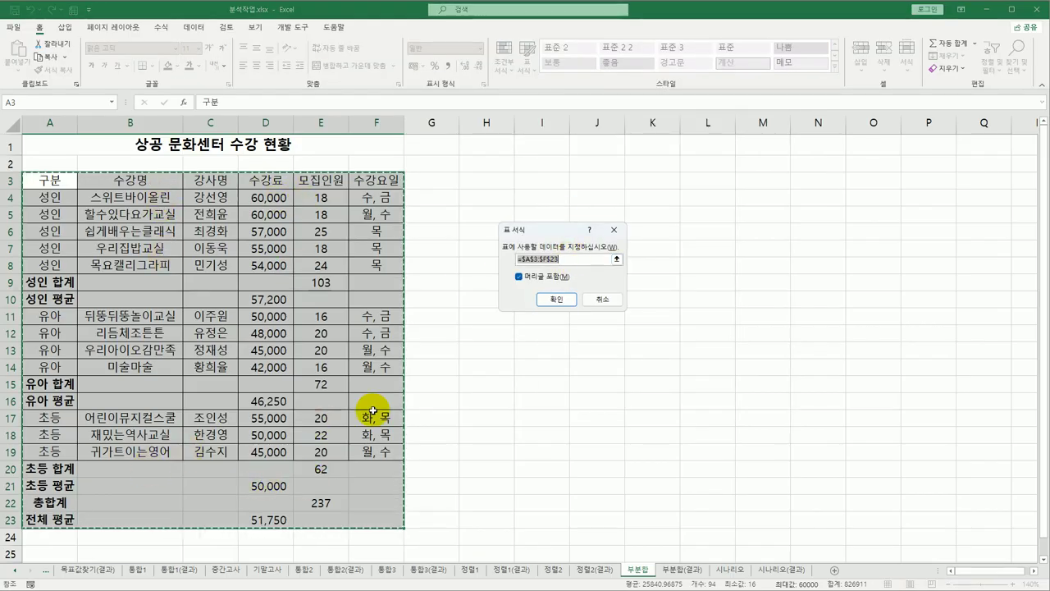
{"action": "left_click", "coordinate": [556, 299]}
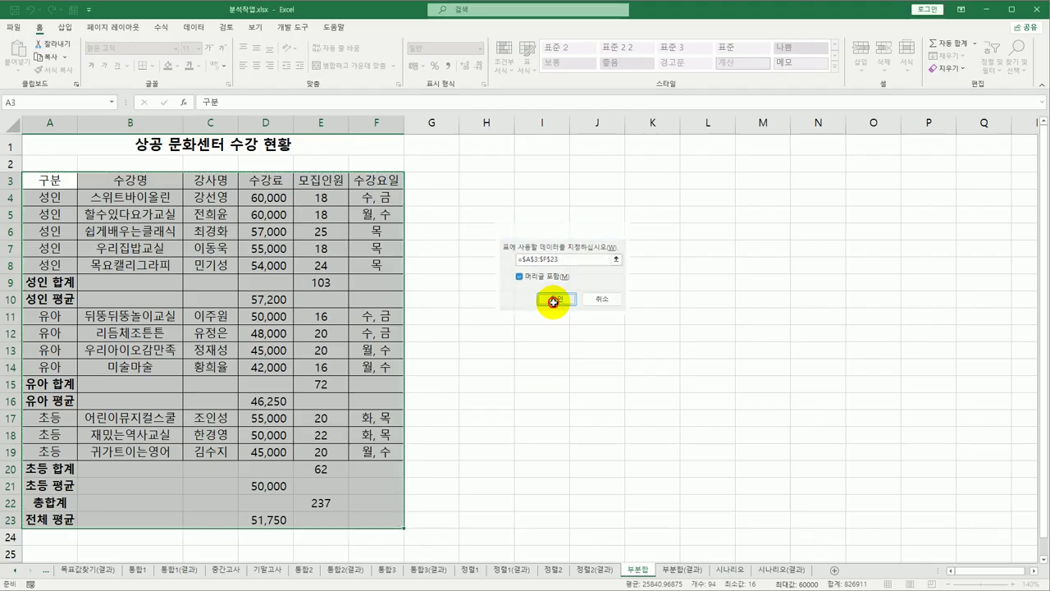
{"action": "left_click", "coordinate": [554, 303]}
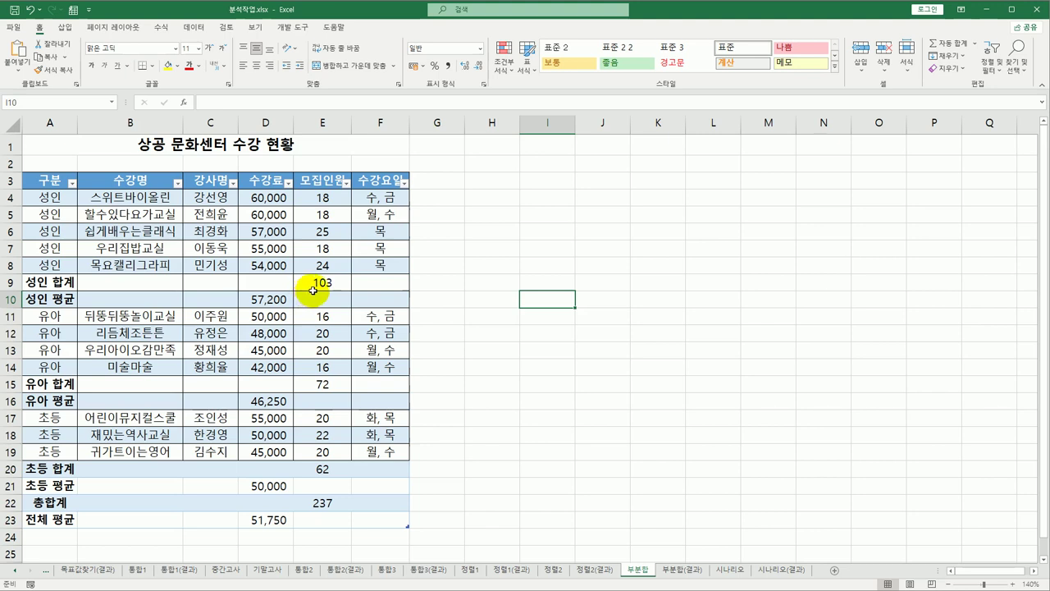
{"action": "left_click", "coordinate": [318, 284]}
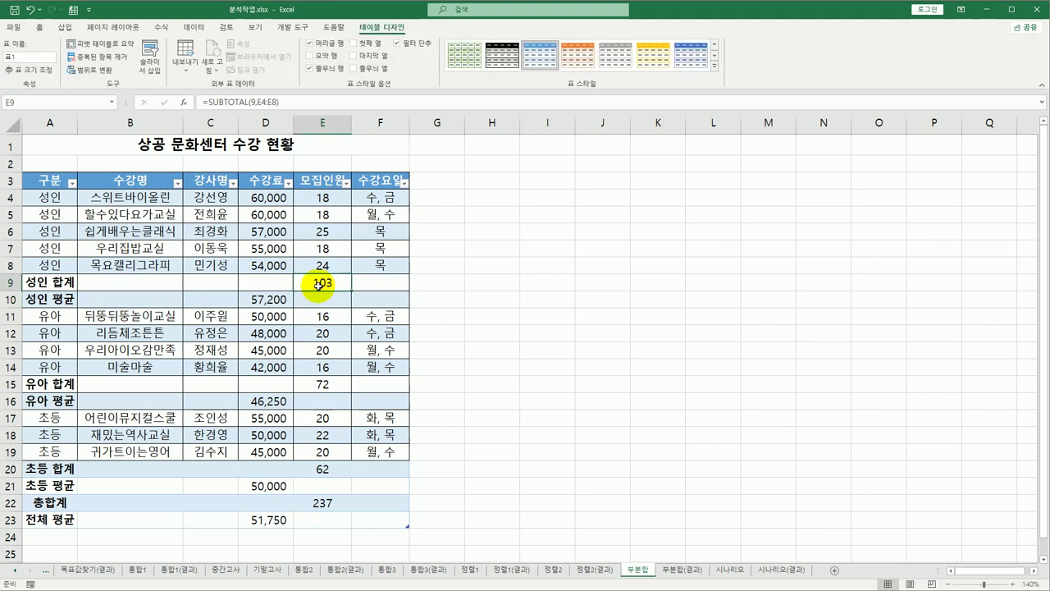